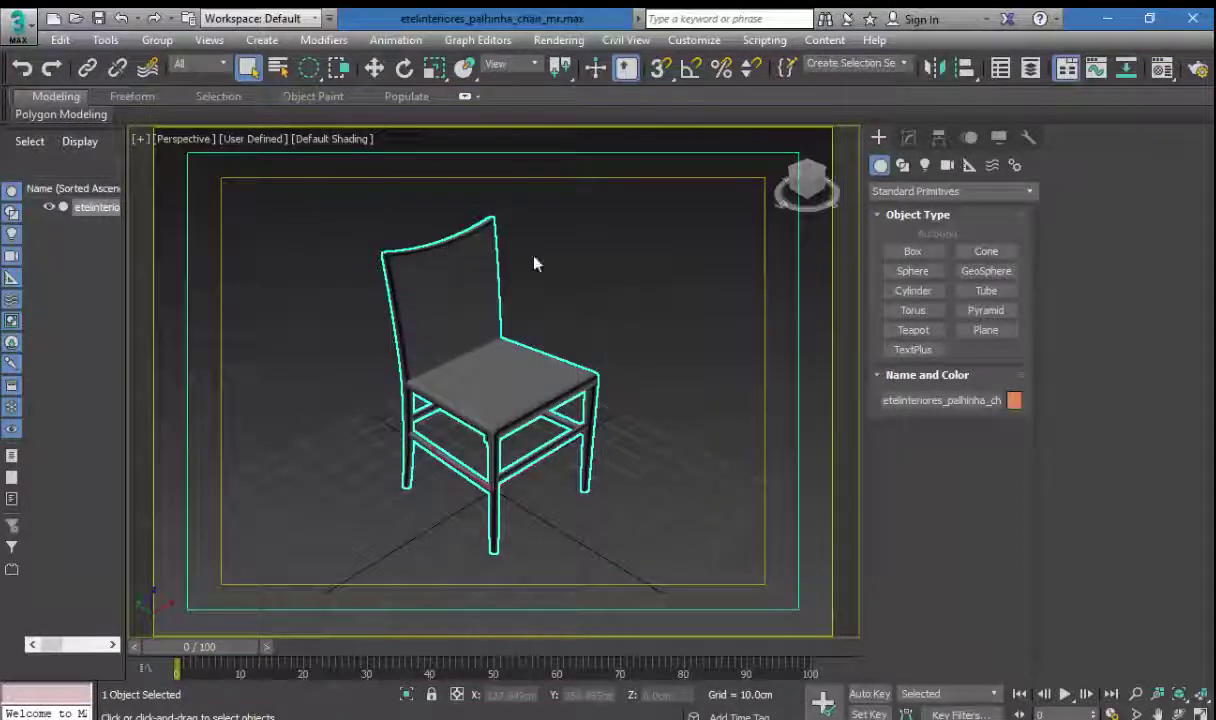
Step: Select the chair model in etelinteriores_palhinha_chair_mr.max and reveal the Export Selected option
{"action": "left_click", "coordinate": [596, 274]}
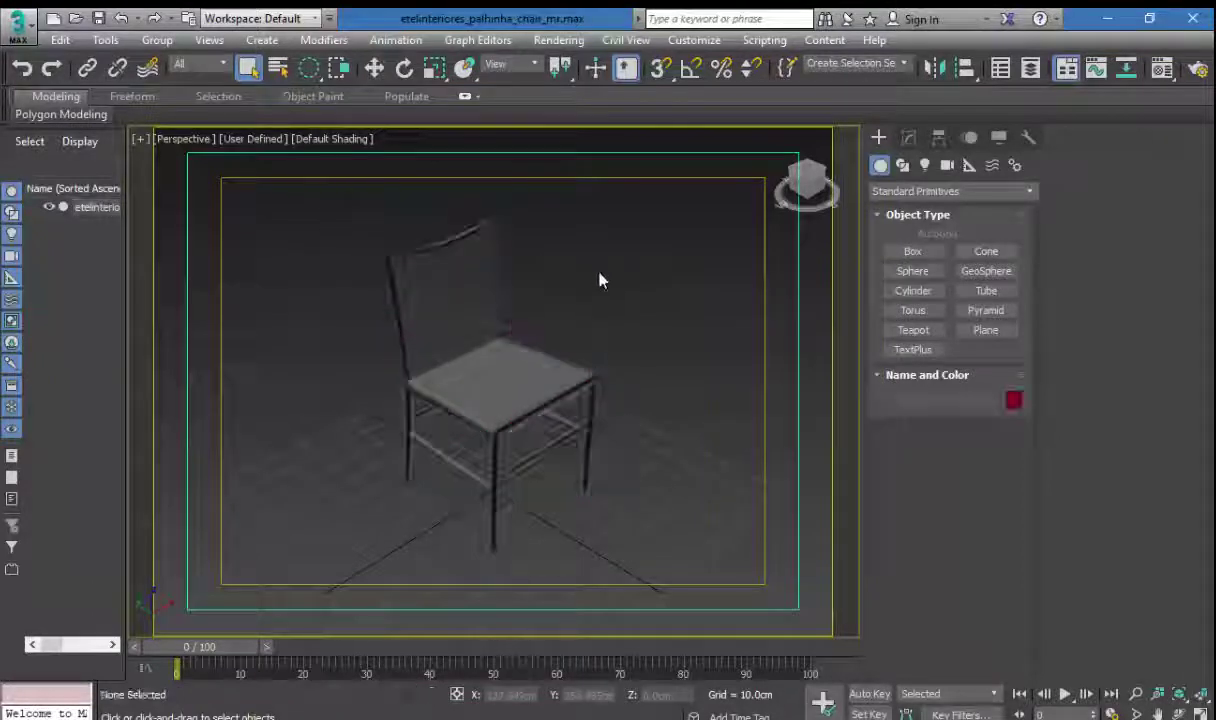
{"action": "right_click", "coordinate": [520, 352]}
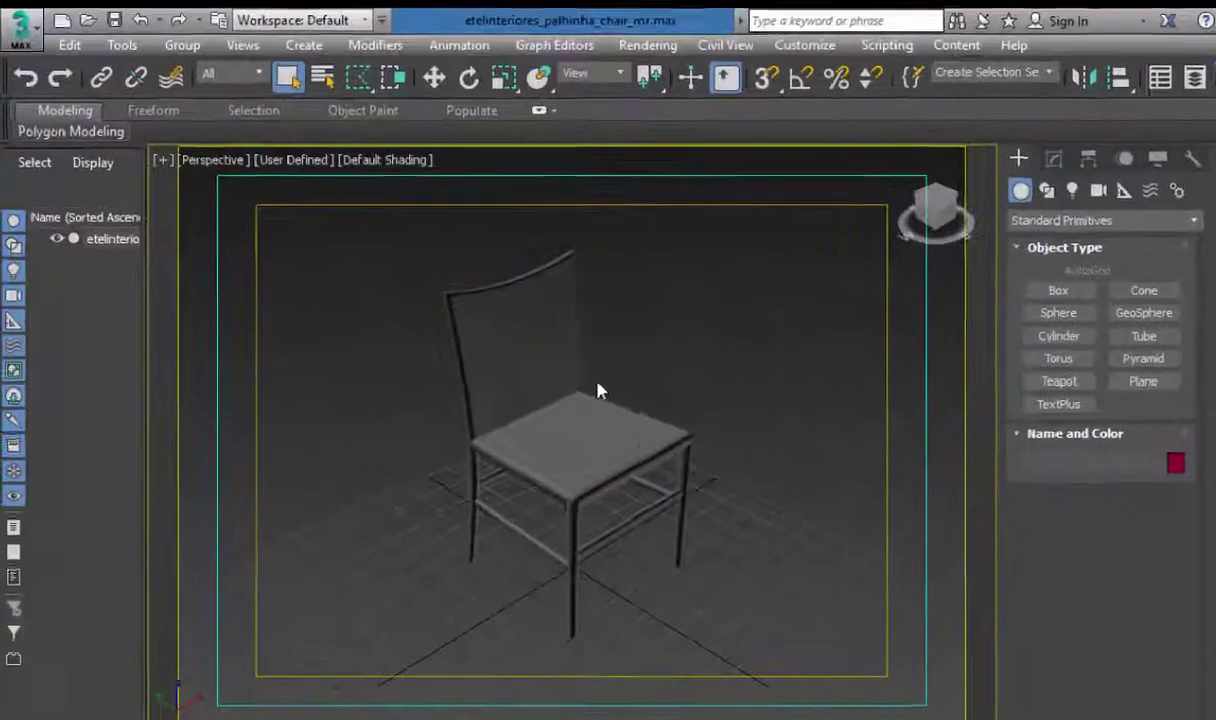
{"action": "left_click", "coordinate": [581, 407]}
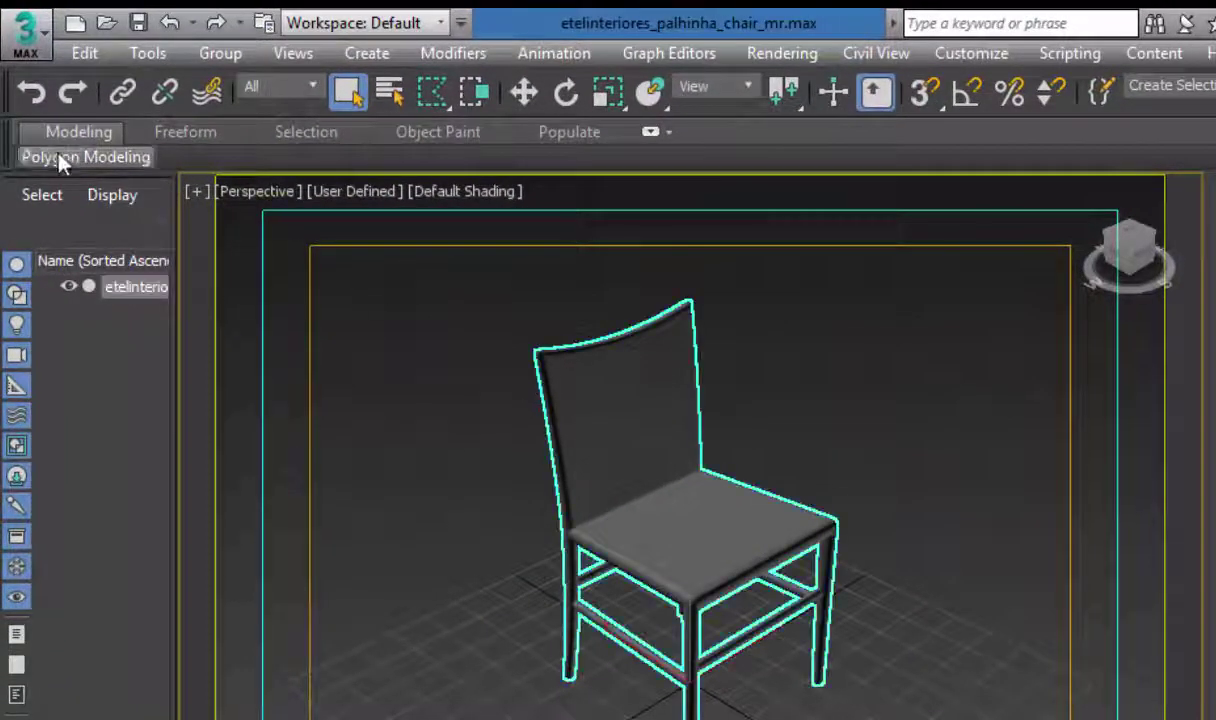
{"action": "left_click", "coordinate": [22, 38]}
{"action": "mouse_move", "coordinate": [70, 348]}
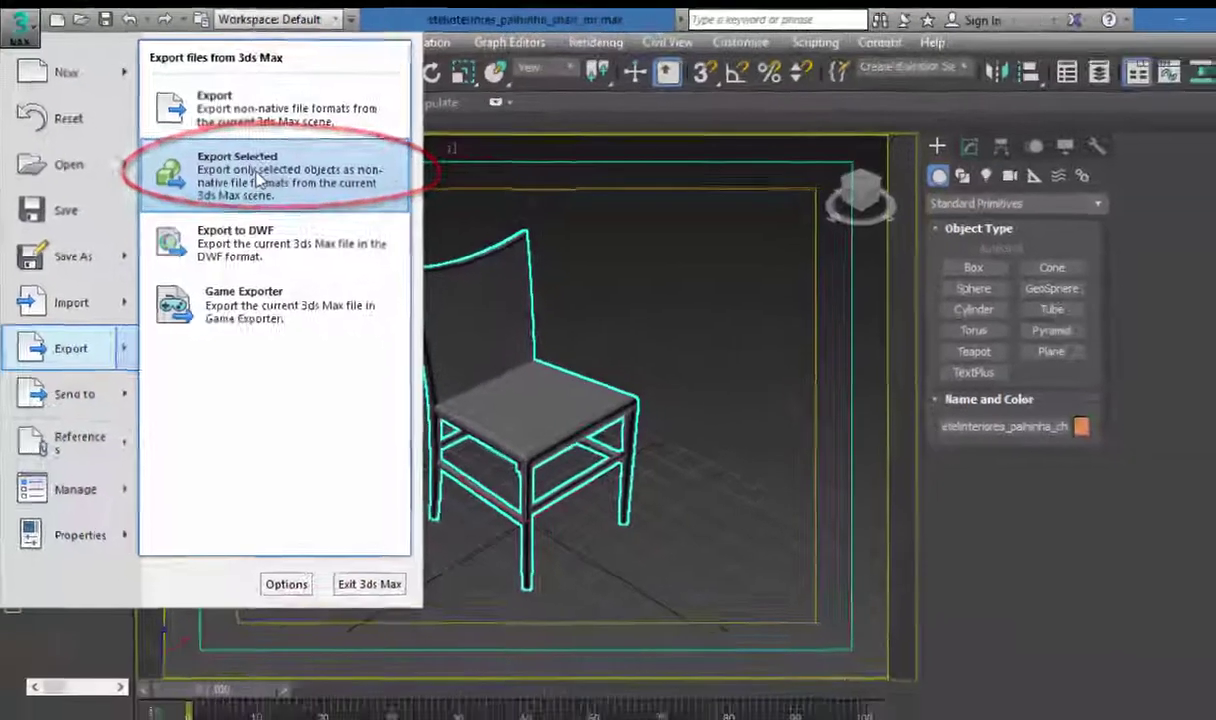
Step: Export the selected chair to the Desktop as chair with gw::OBJ-Exporter, Flip YZ-axis off
{"action": "left_click", "coordinate": [334, 226]}
{"action": "type", "text": "chair"}
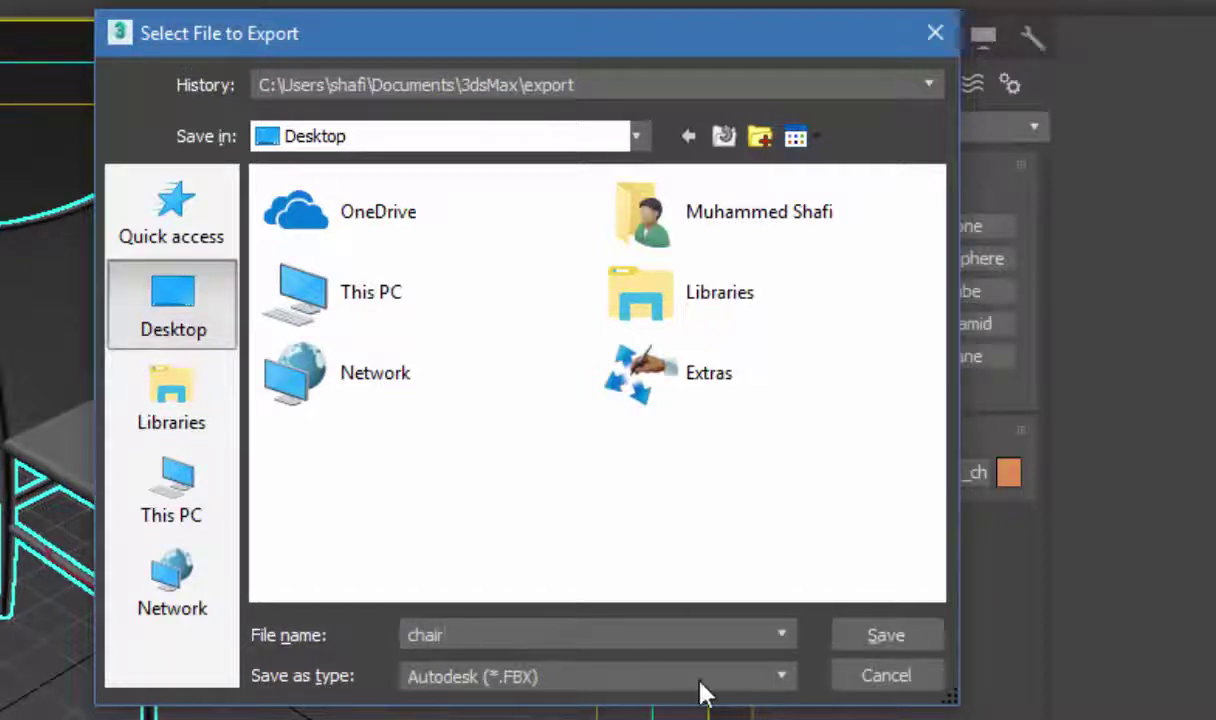
{"action": "left_click", "coordinate": [702, 686]}
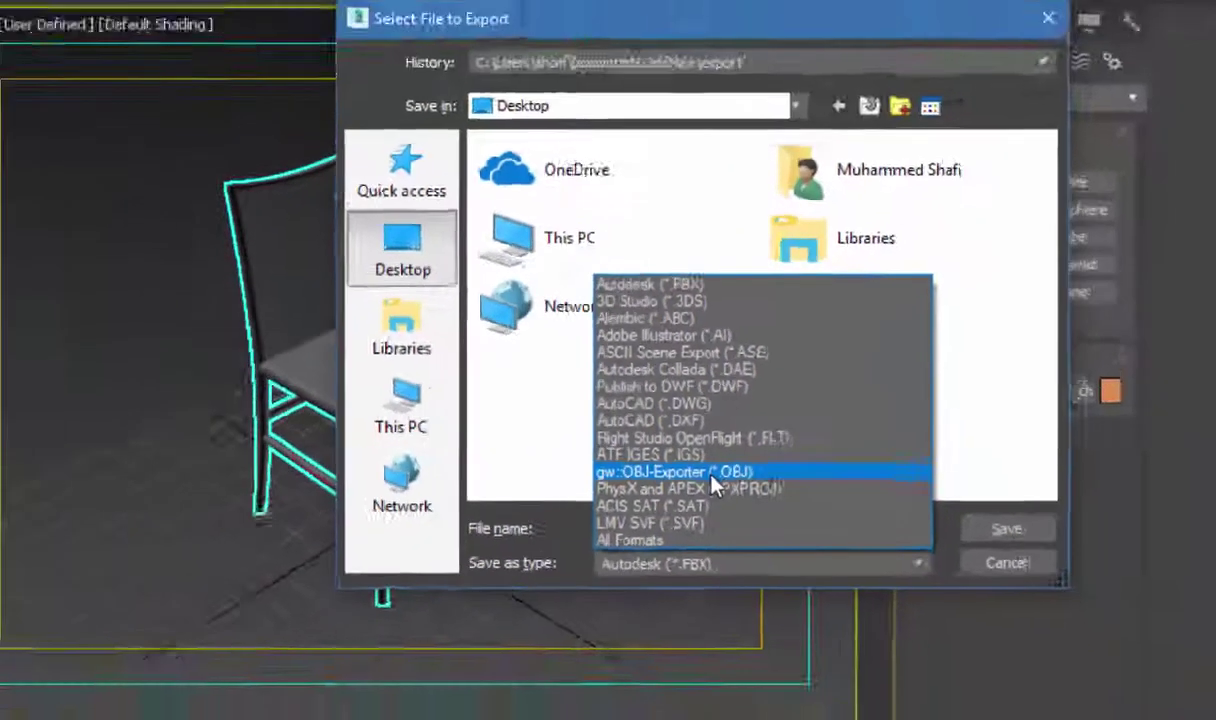
{"action": "left_click", "coordinate": [678, 500]}
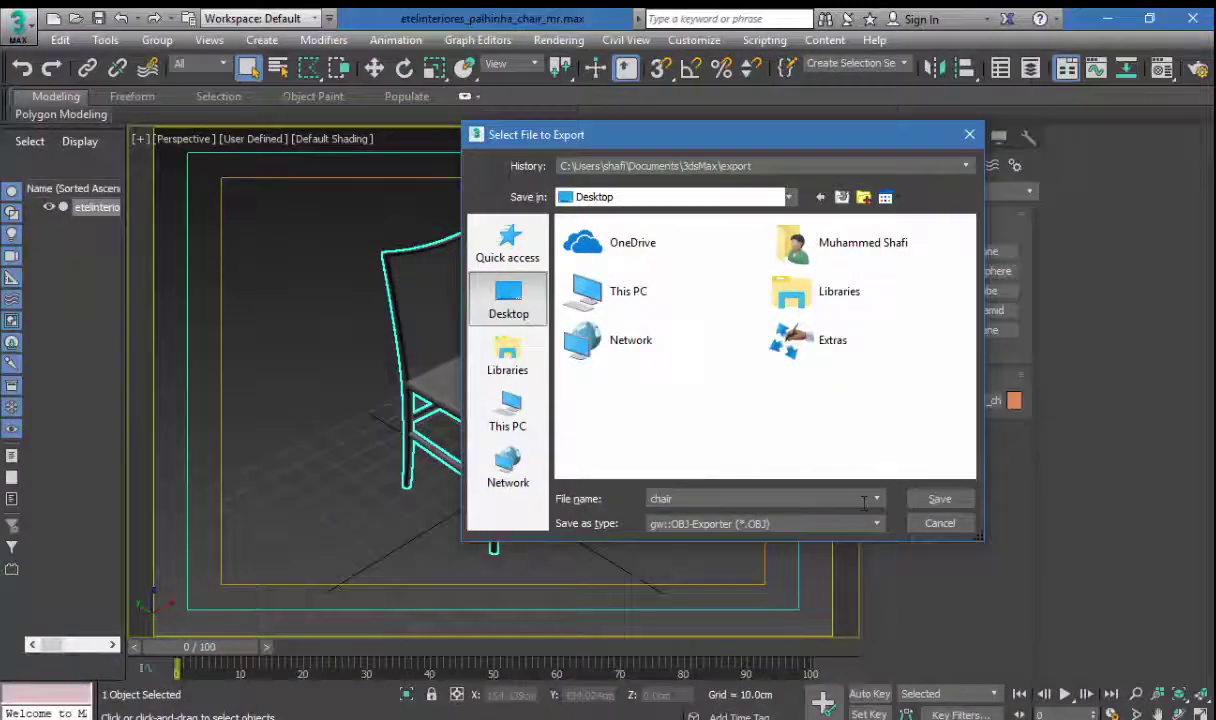
{"action": "left_click", "coordinate": [932, 498]}
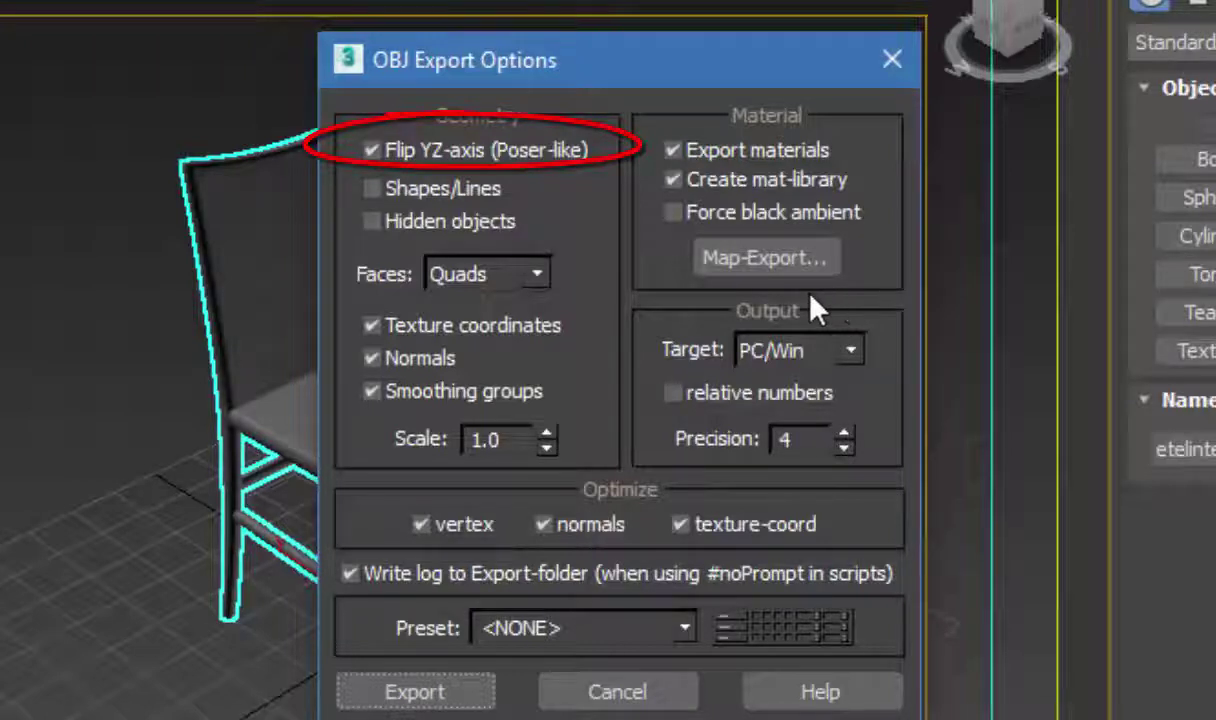
{"action": "left_click", "coordinate": [424, 158]}
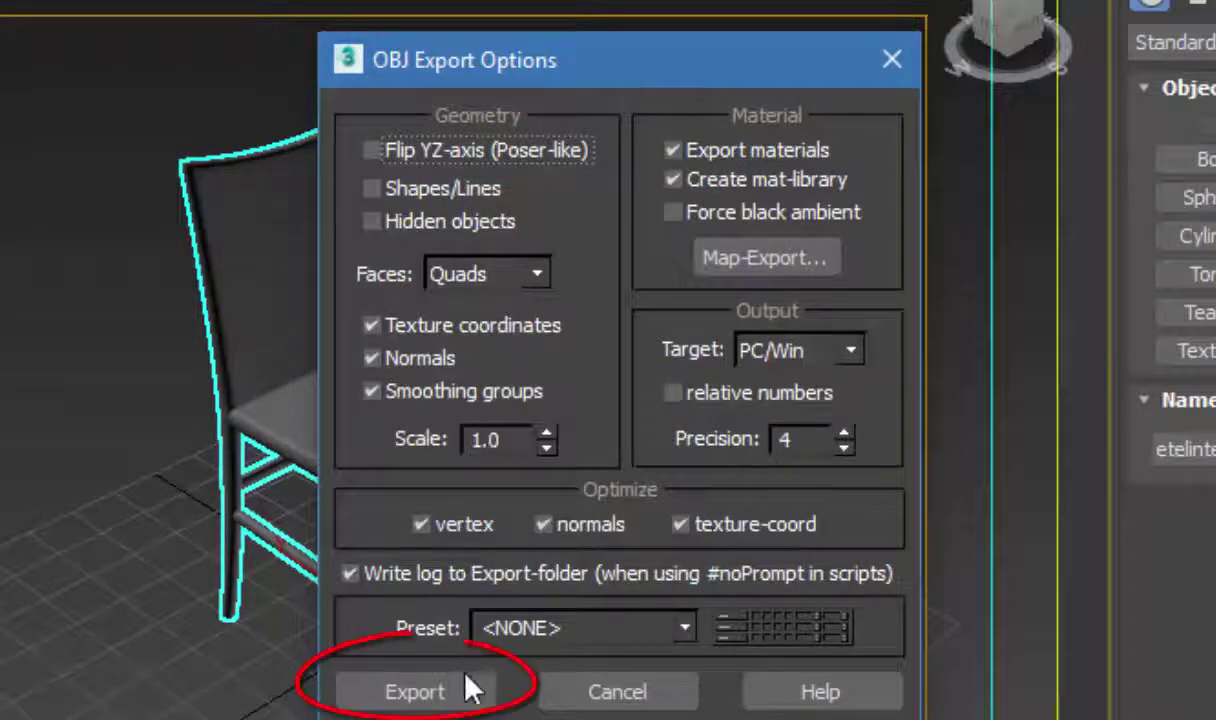
{"action": "left_click", "coordinate": [447, 702]}
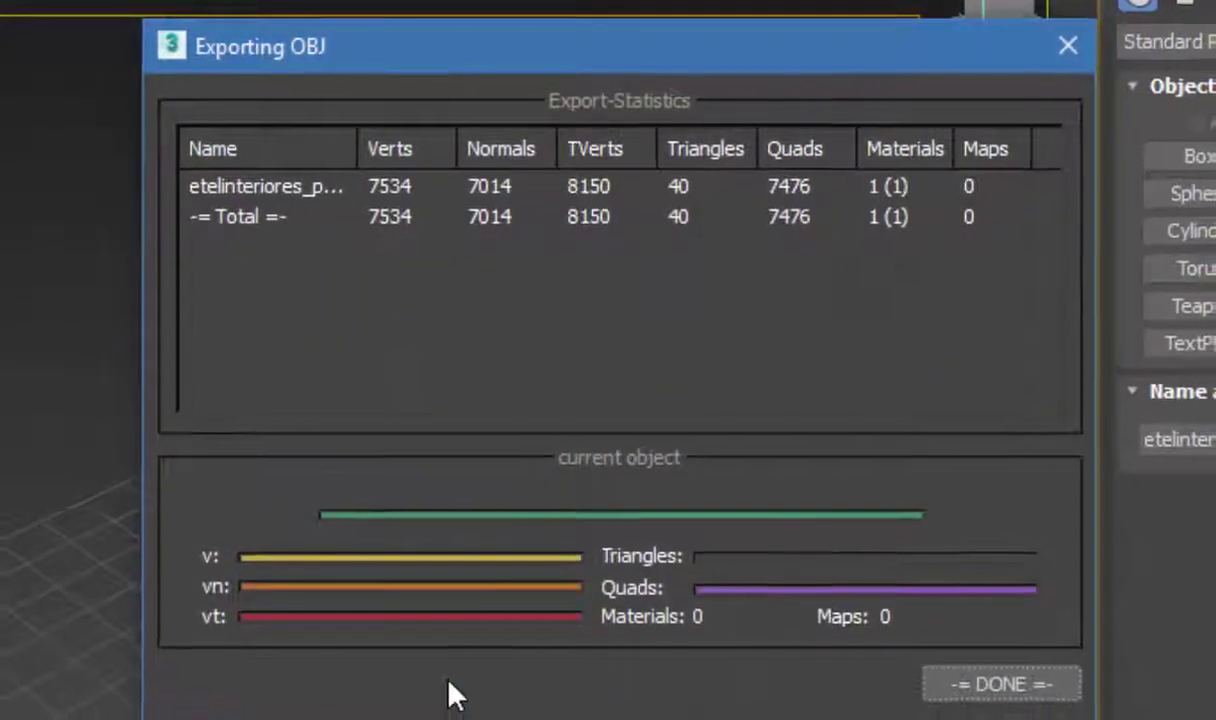
{"action": "left_click", "coordinate": [961, 652]}
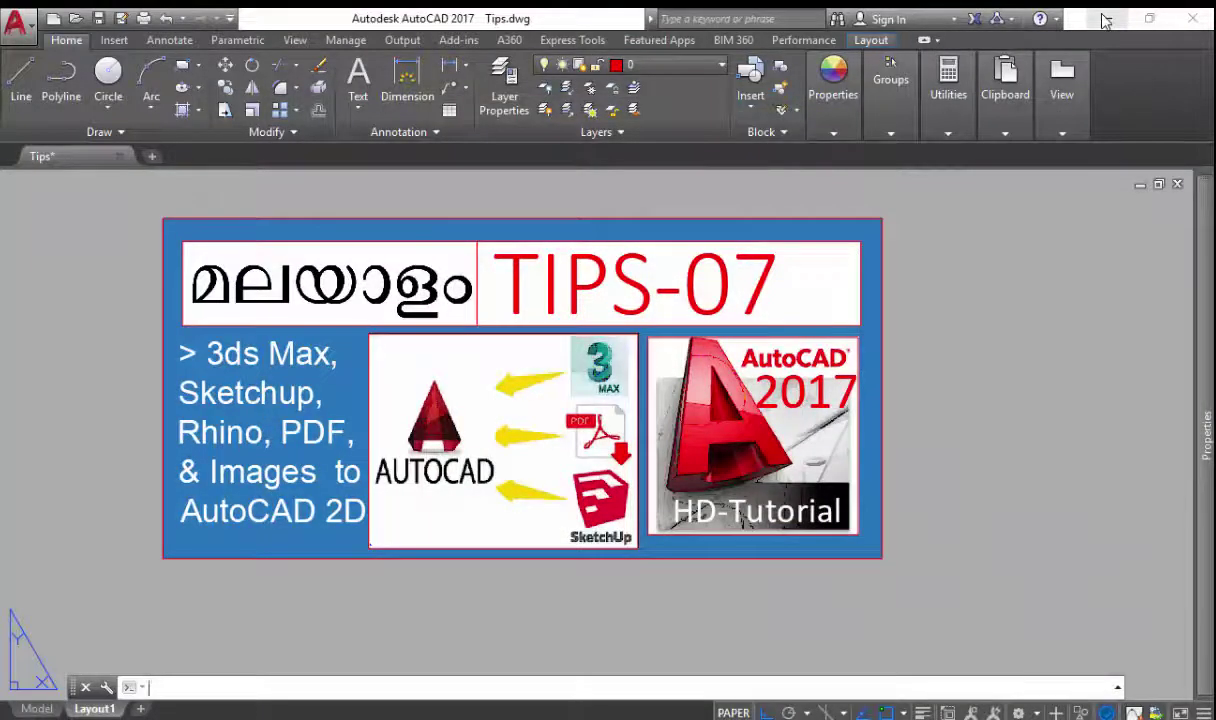
Step: Minimize AutoCAD's Tips drawing to reach the desktop
{"action": "left_click", "coordinate": [1105, 20]}
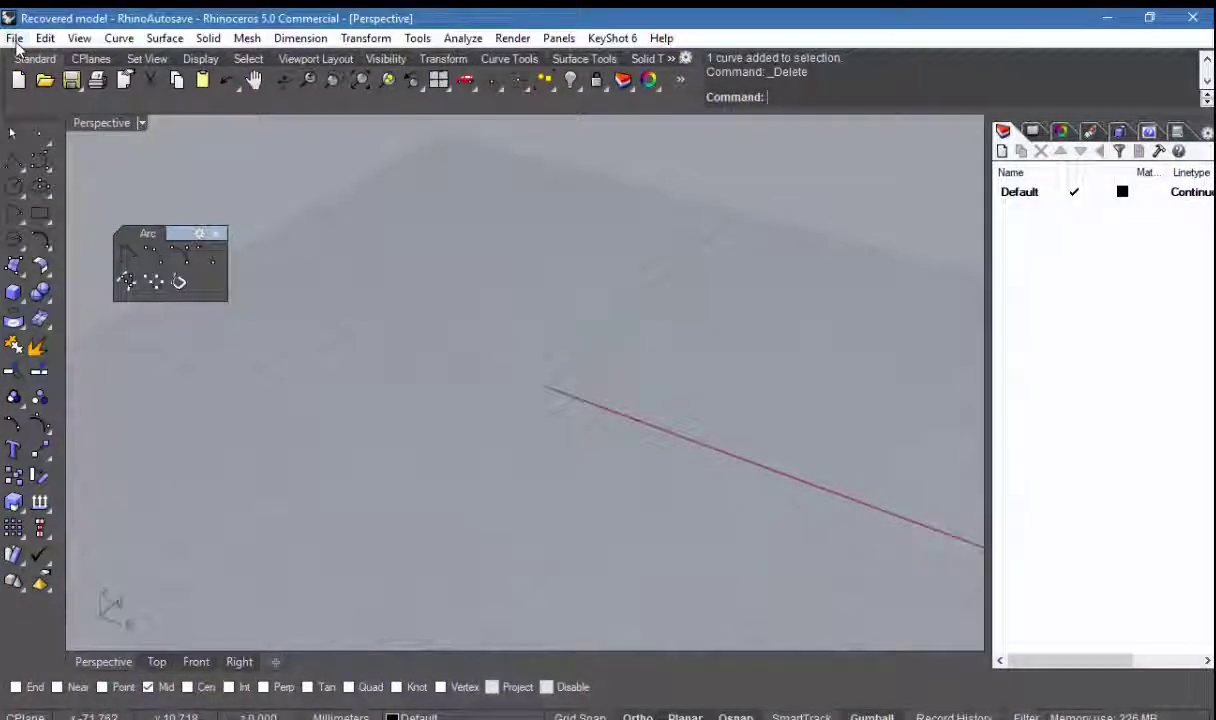
Step: Import chair.obj from the Desktop into Rhinoceros, keeping groups as groups
{"action": "left_click", "coordinate": [17, 40]}
{"action": "left_click", "coordinate": [85, 459]}
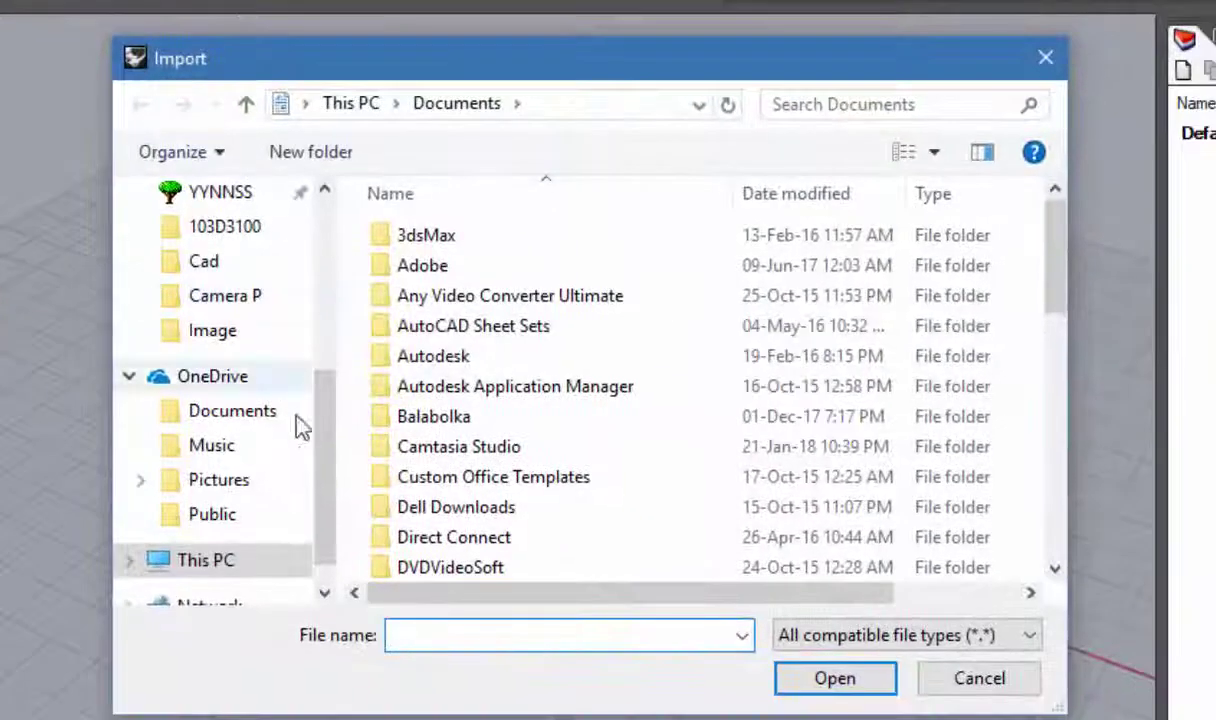
{"action": "left_click_drag", "start_coordinate": [323, 442], "coordinate": [244, 231]}
{"action": "left_click", "coordinate": [222, 250]}
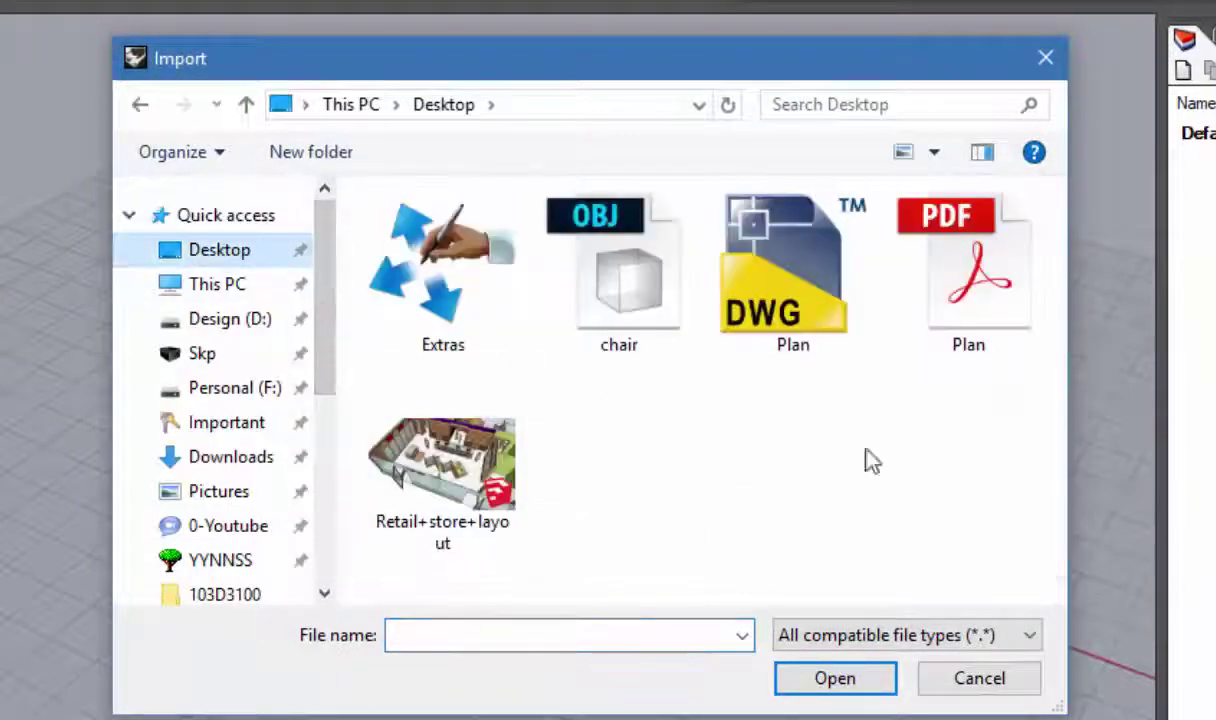
{"action": "left_click", "coordinate": [890, 640]}
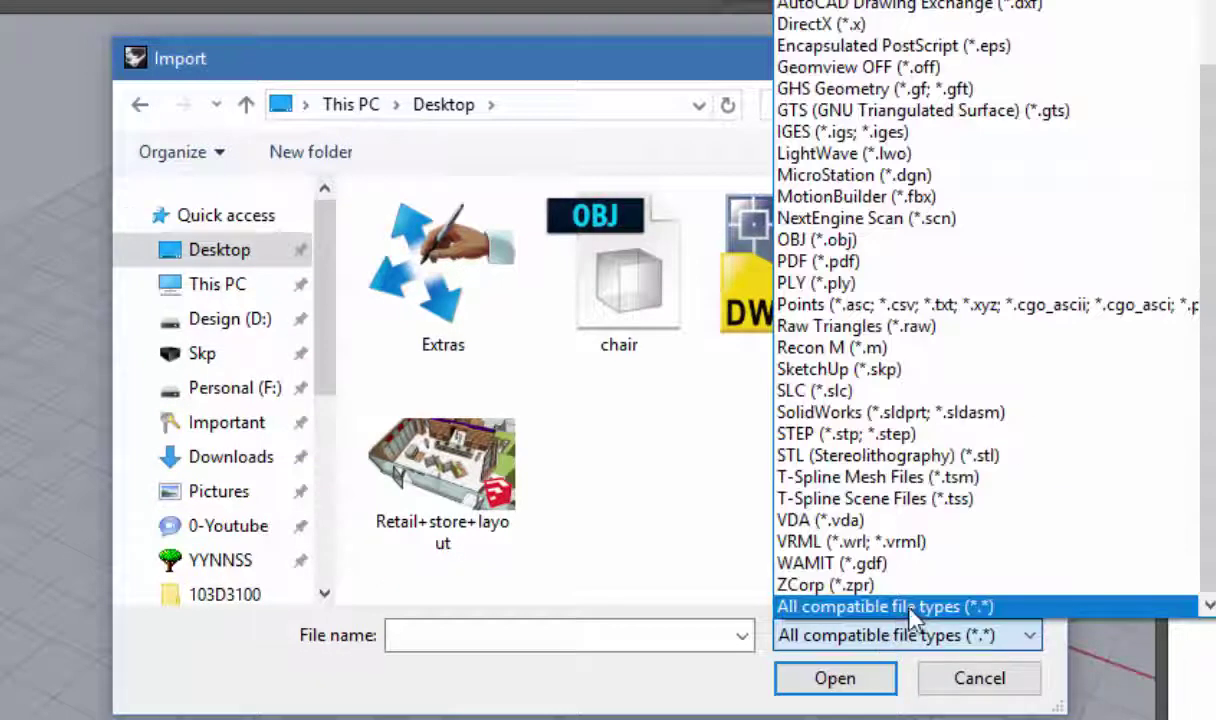
{"action": "left_click", "coordinate": [903, 607]}
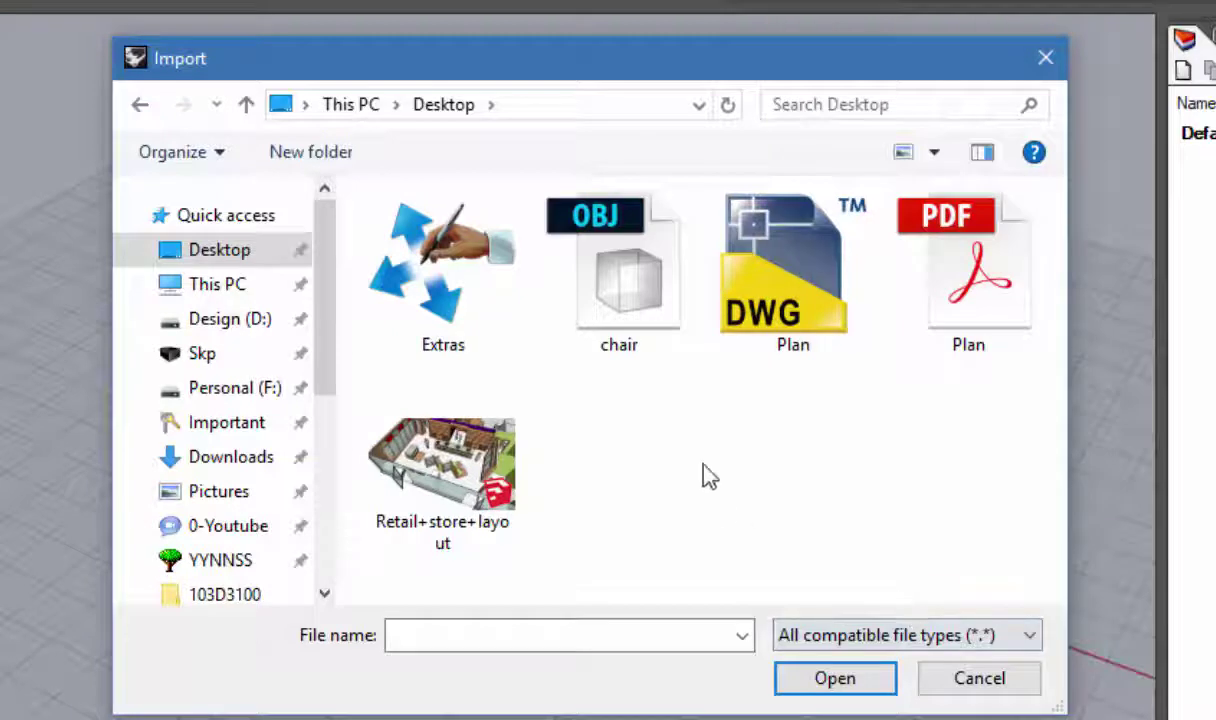
{"action": "double_click", "coordinate": [631, 273]}
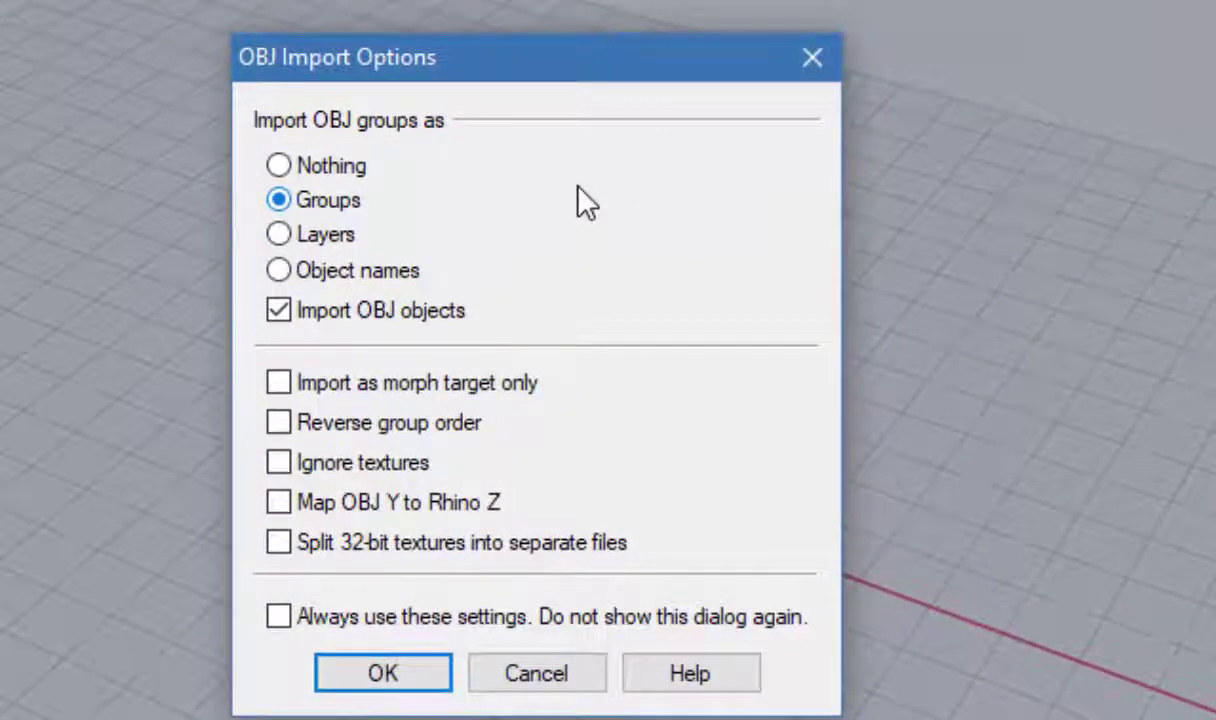
{"action": "left_click", "coordinate": [380, 678]}
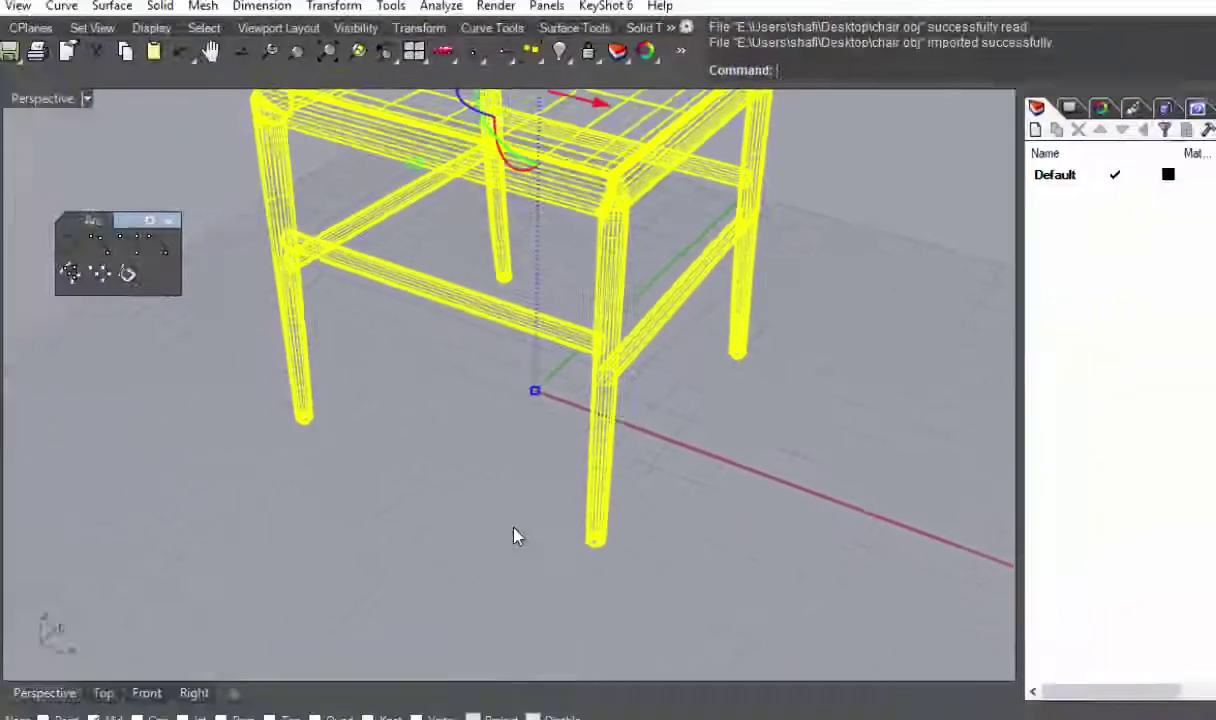
Step: Switch the Perspective viewport to Shaded display and orbit around the solid chair
{"action": "left_click", "coordinate": [513, 536]}
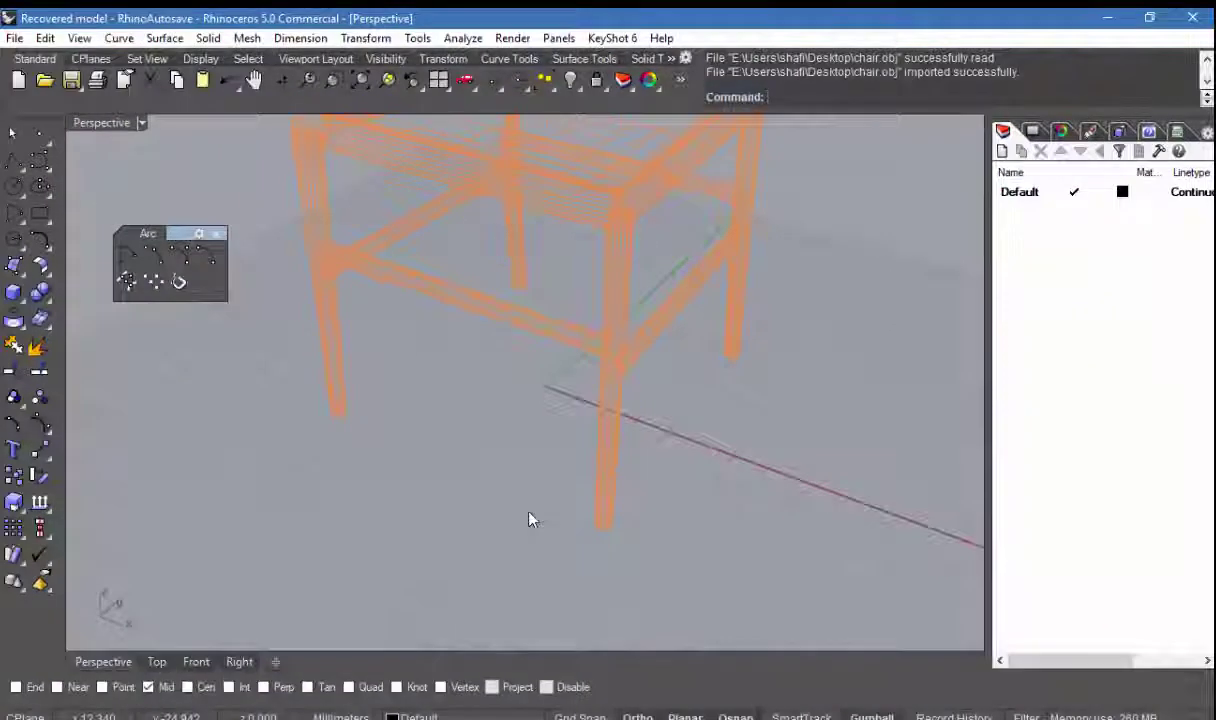
{"action": "scroll", "coordinate": [530, 518], "scroll_direction": "down", "scroll_amount": 3}
{"action": "scroll", "coordinate": [530, 518], "scroll_direction": "down", "scroll_amount": 2}
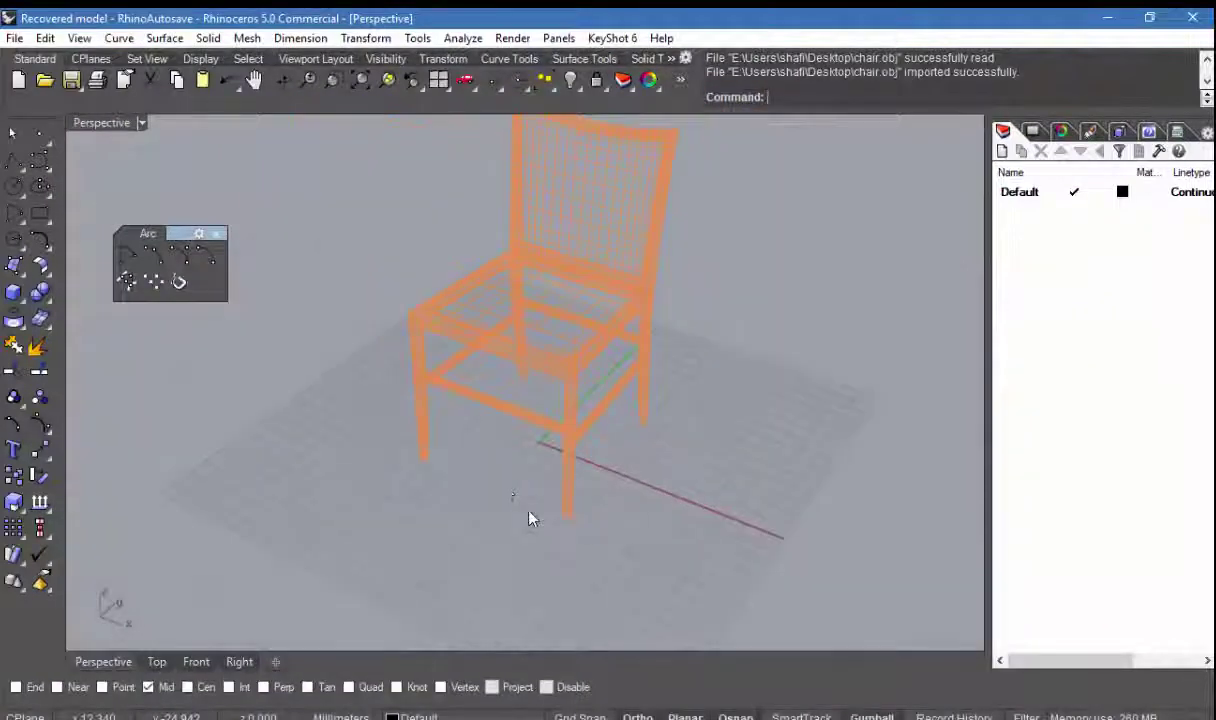
{"action": "left_click", "coordinate": [141, 122]}
{"action": "left_click", "coordinate": [176, 174]}
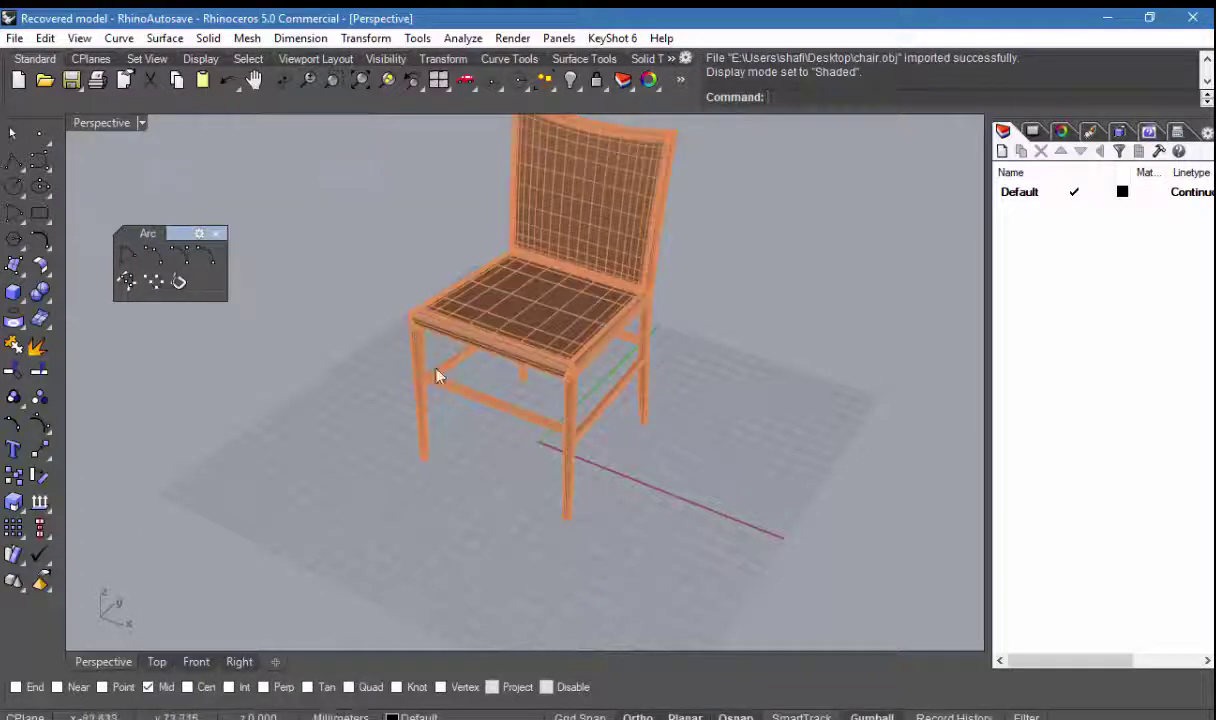
{"action": "mouse_move", "coordinate": [320, 424]}
{"action": "right_mouse_down"}
{"action": "mouse_move", "coordinate": [614, 410]}
{"action": "mouse_move", "coordinate": [537, 402]}
{"action": "right_mouse_up"}
{"action": "left_click", "coordinate": [487, 320]}
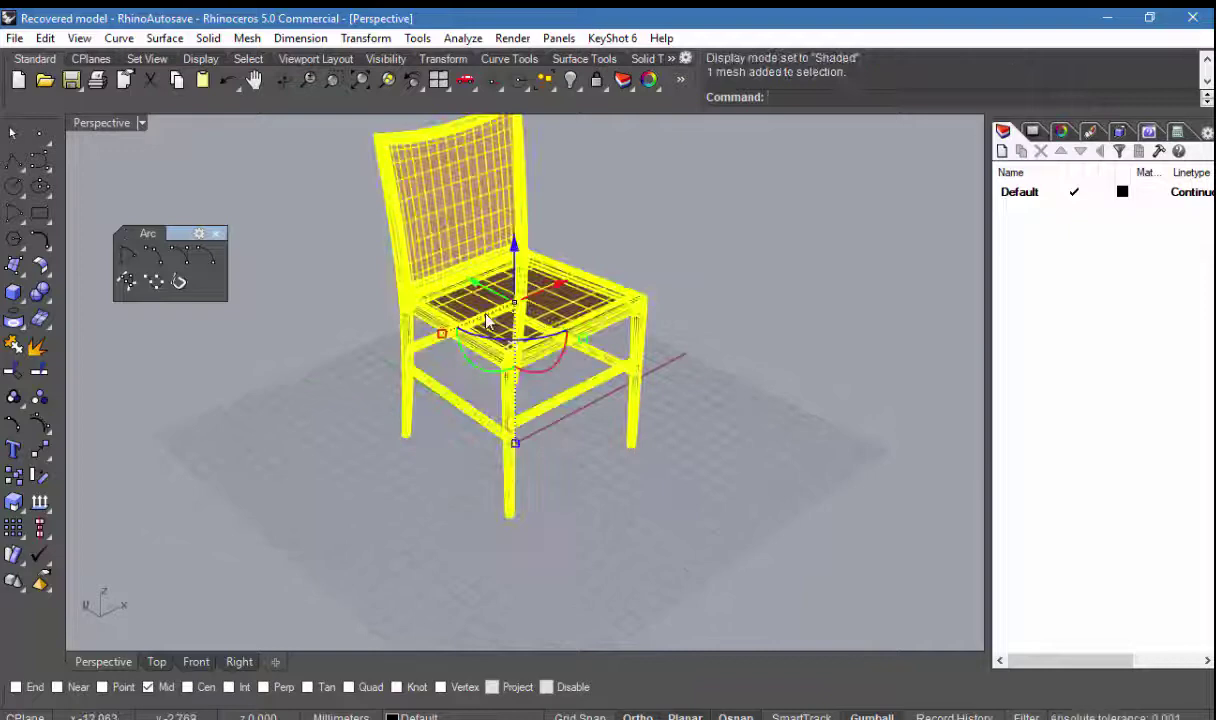
{"action": "left_click", "coordinate": [15, 38]}
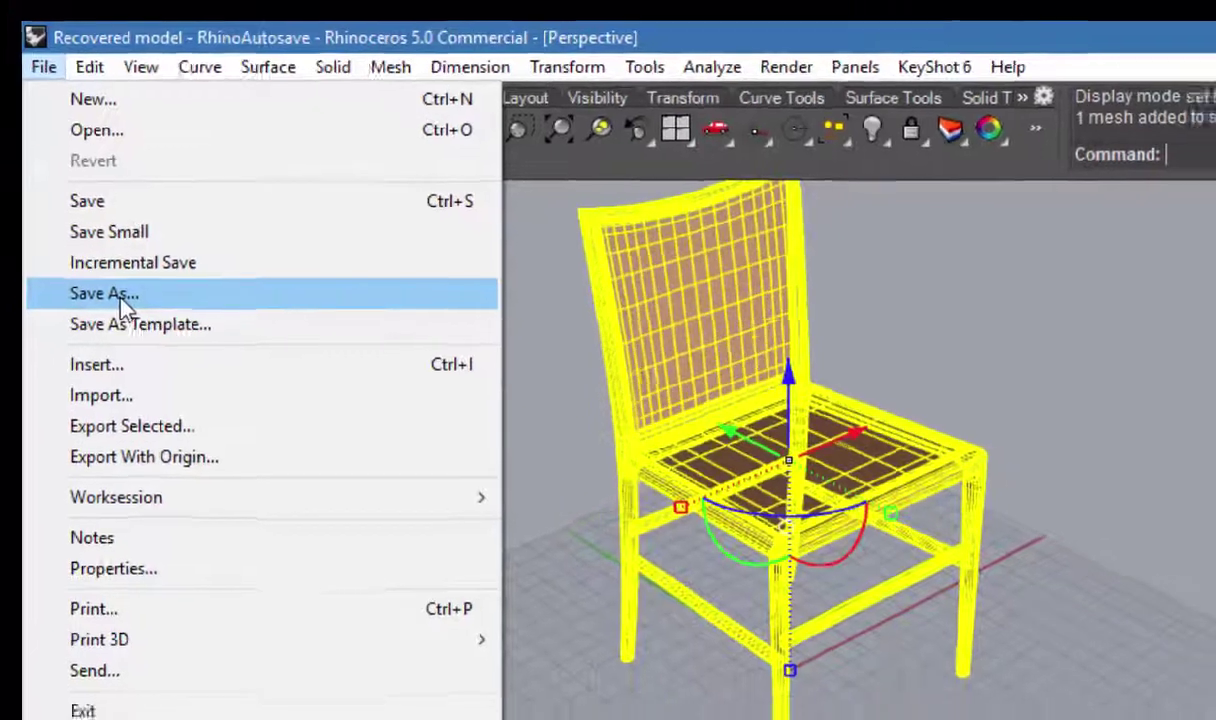
Step: Save the chair to the Desktop as chair in SketchUp (*.skp) format
{"action": "left_click", "coordinate": [110, 310]}
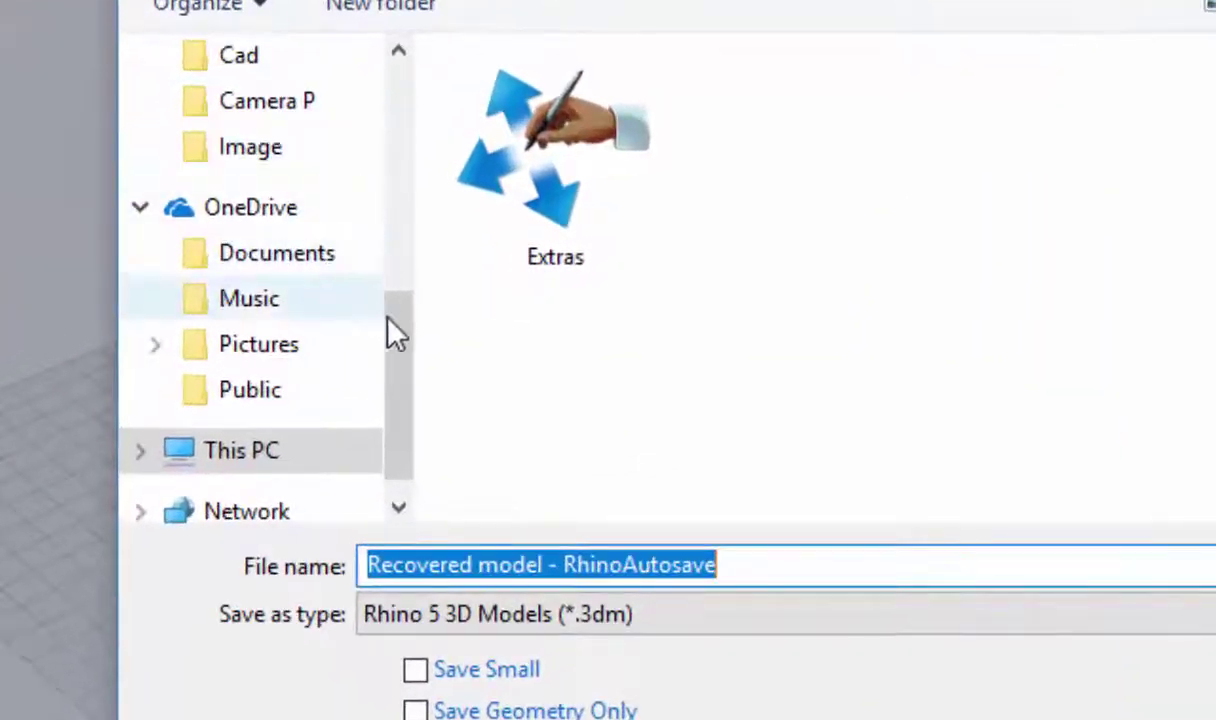
{"action": "scroll", "coordinate": [322, 298], "scroll_direction": "up", "scroll_amount": 4}
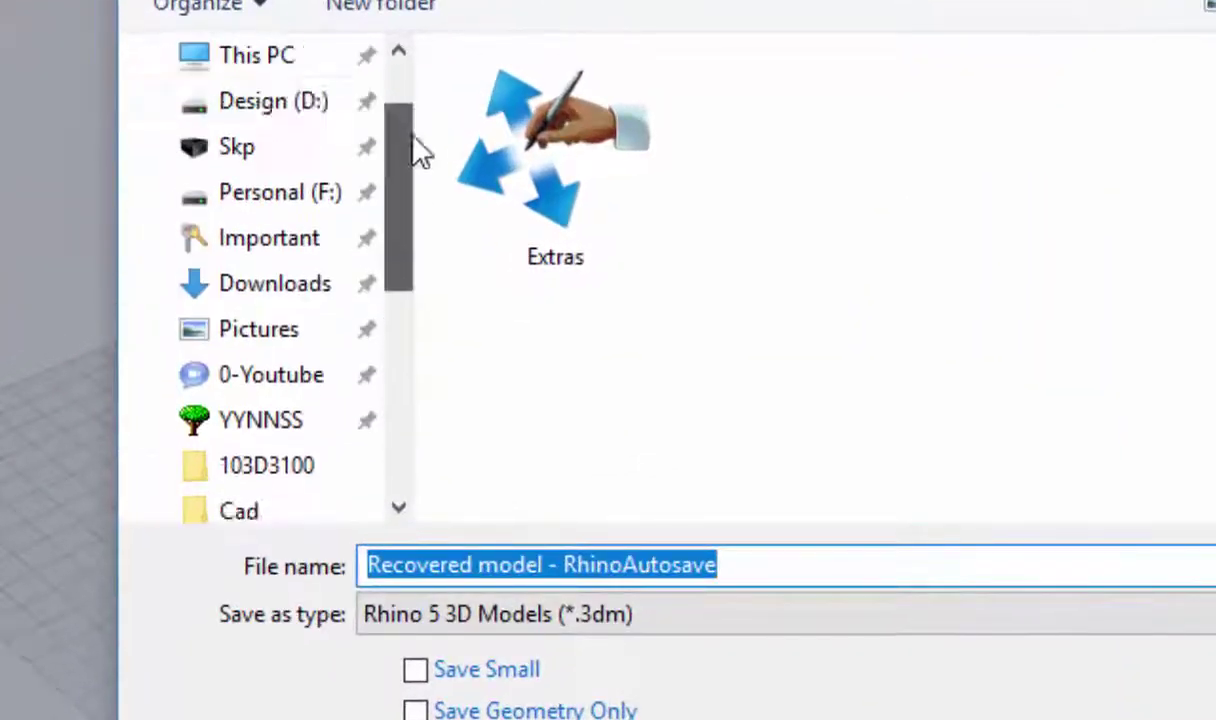
{"action": "left_click", "coordinate": [268, 58]}
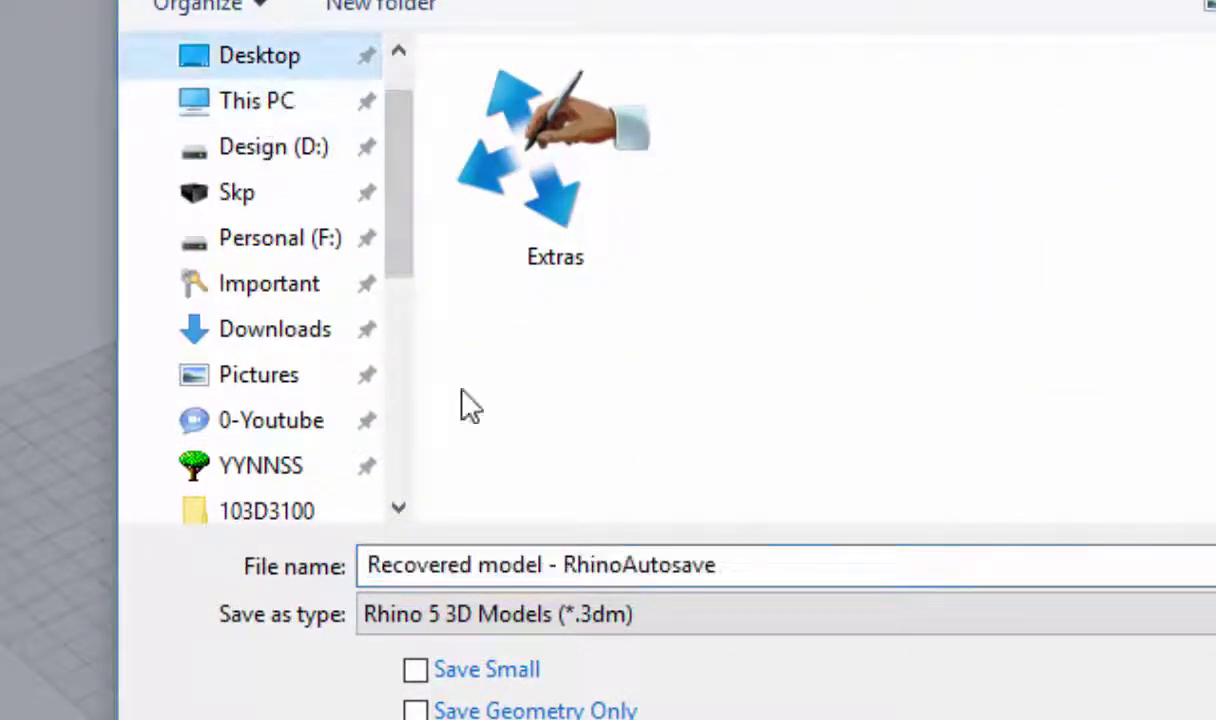
{"action": "left_click", "coordinate": [761, 565]}
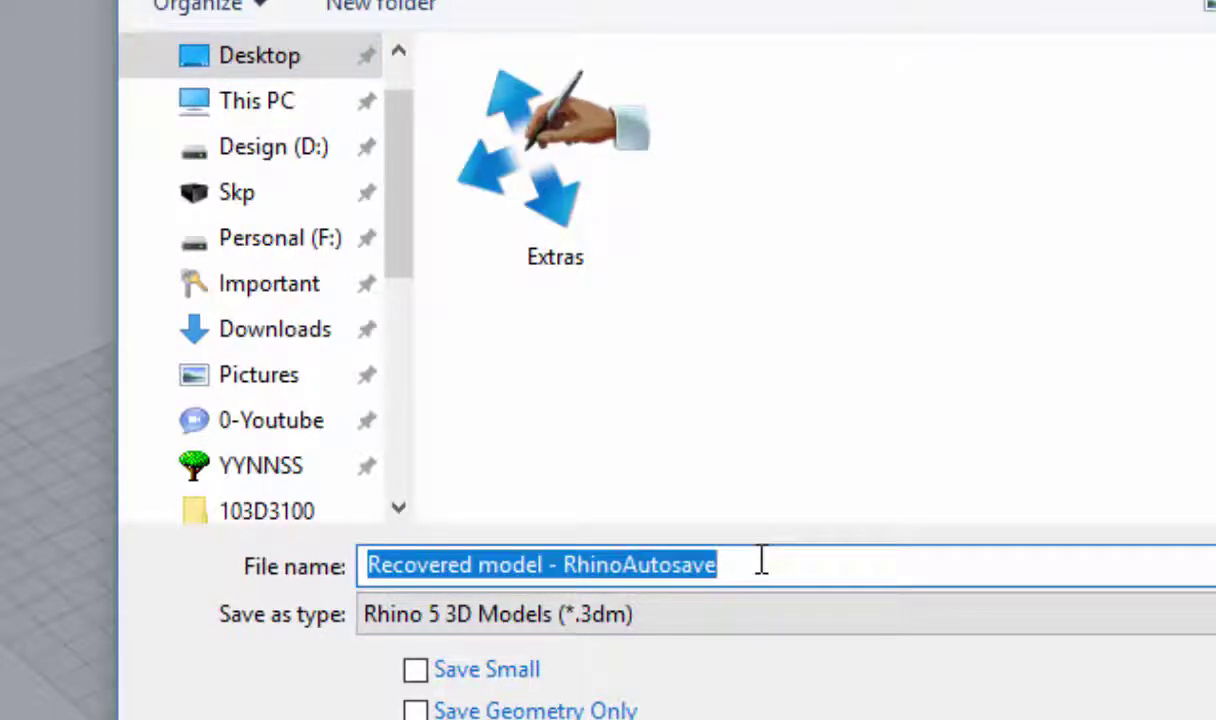
{"action": "type", "text": "chai"}
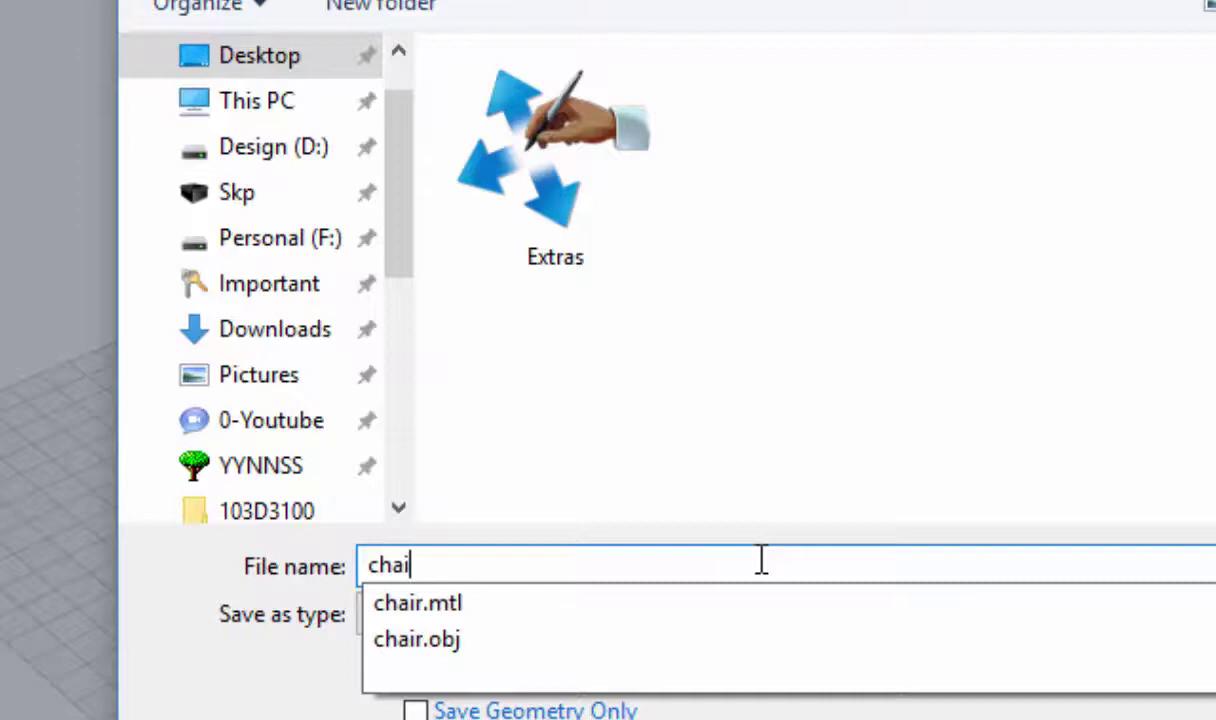
{"action": "left_click", "coordinate": [623, 617]}
{"action": "scroll", "coordinate": [705, 462], "scroll_direction": "down", "scroll_amount": 5}
{"action": "key", "text": "s"}
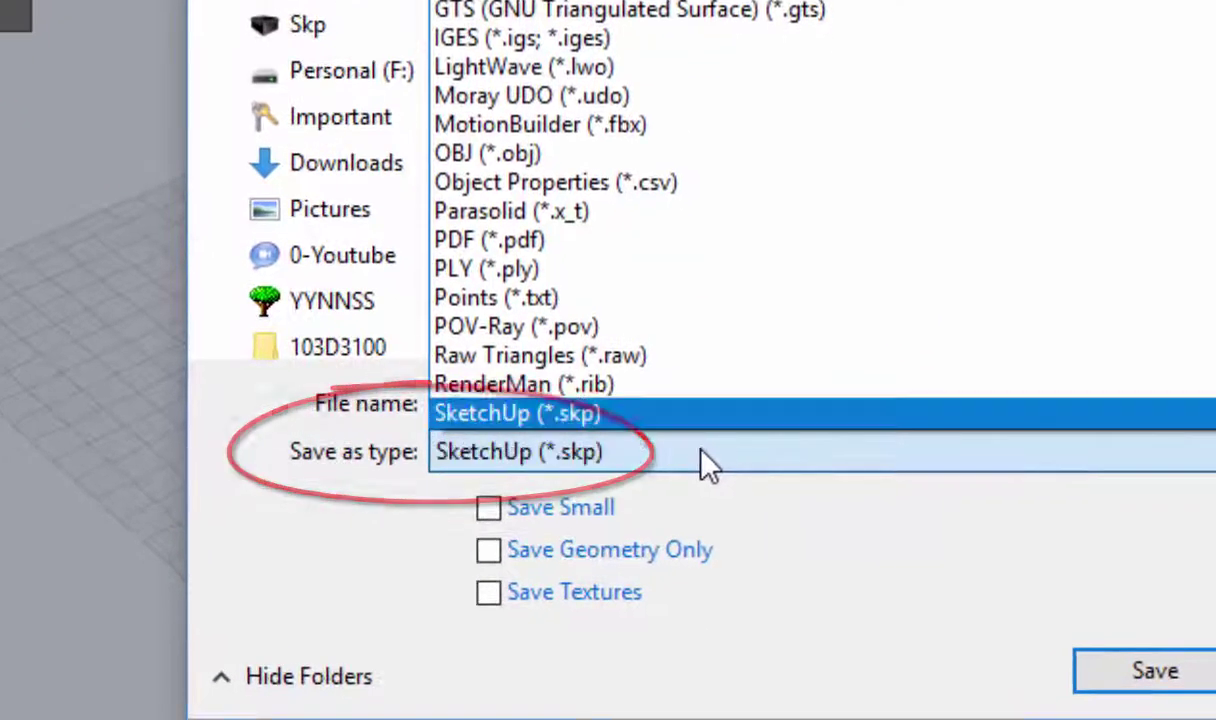
{"action": "left_click", "coordinate": [685, 413]}
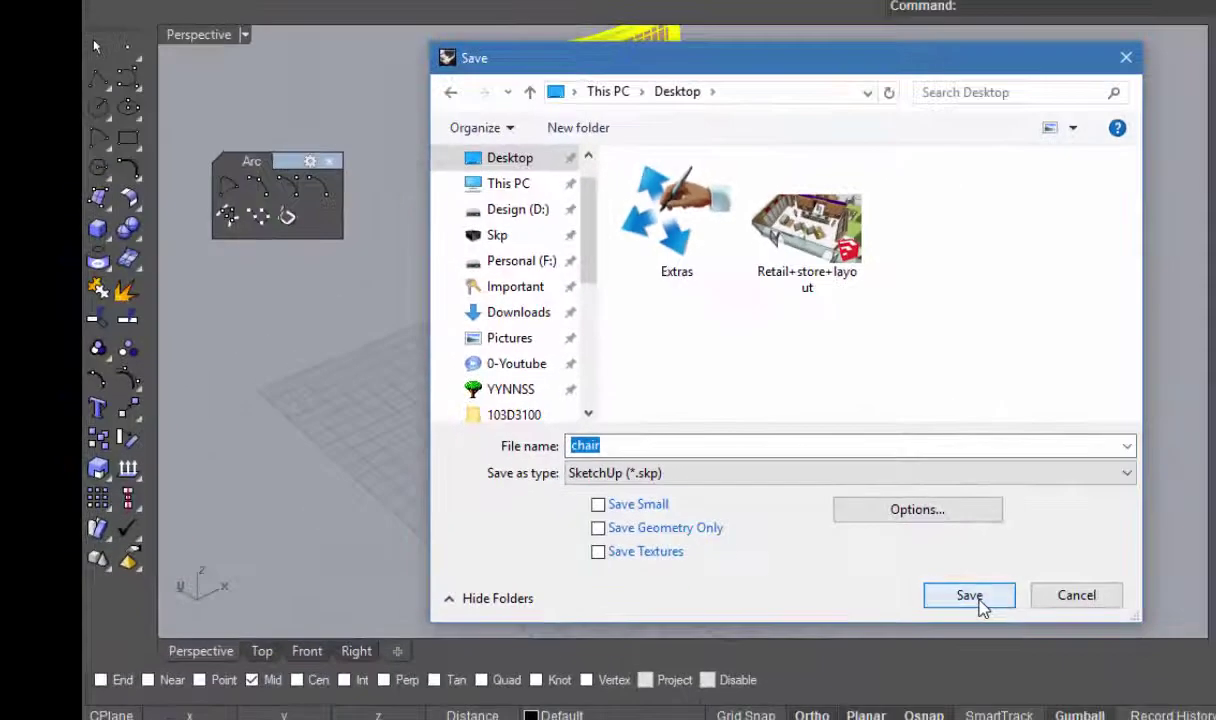
{"action": "left_click", "coordinate": [980, 603]}
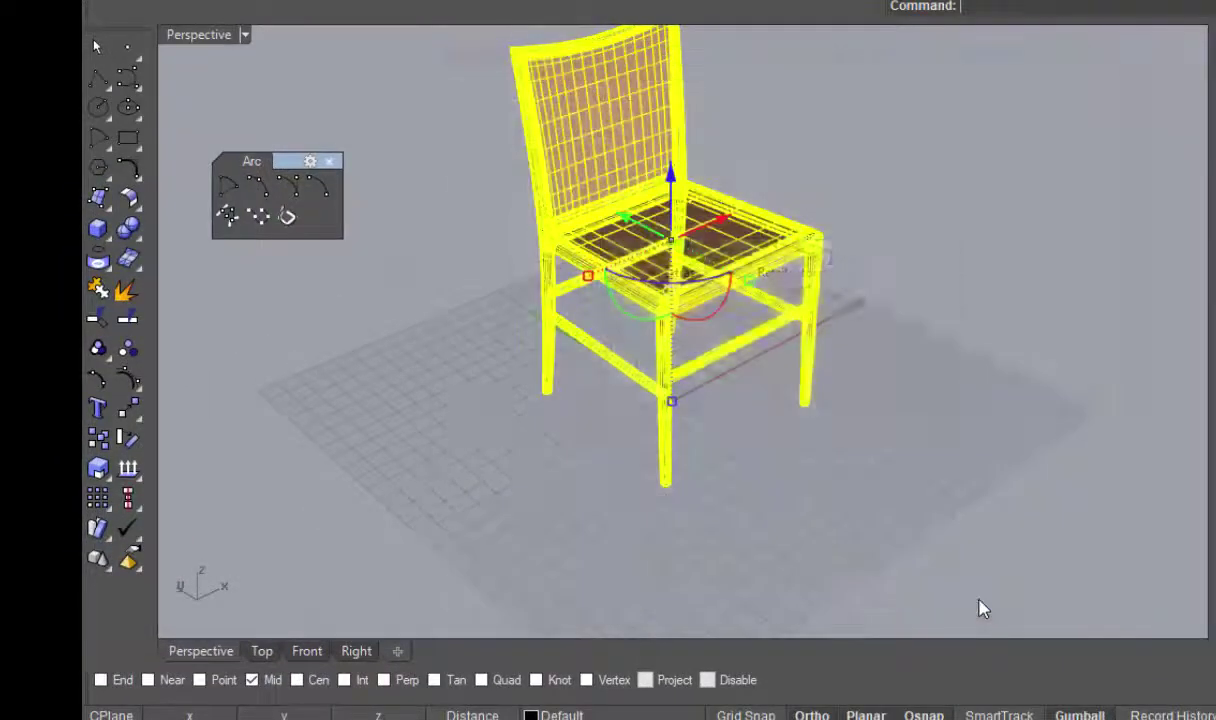
Step: Confirm the SketchUp export options and bring up the style's edge settings for the chair
{"action": "left_click", "coordinate": [694, 362]}
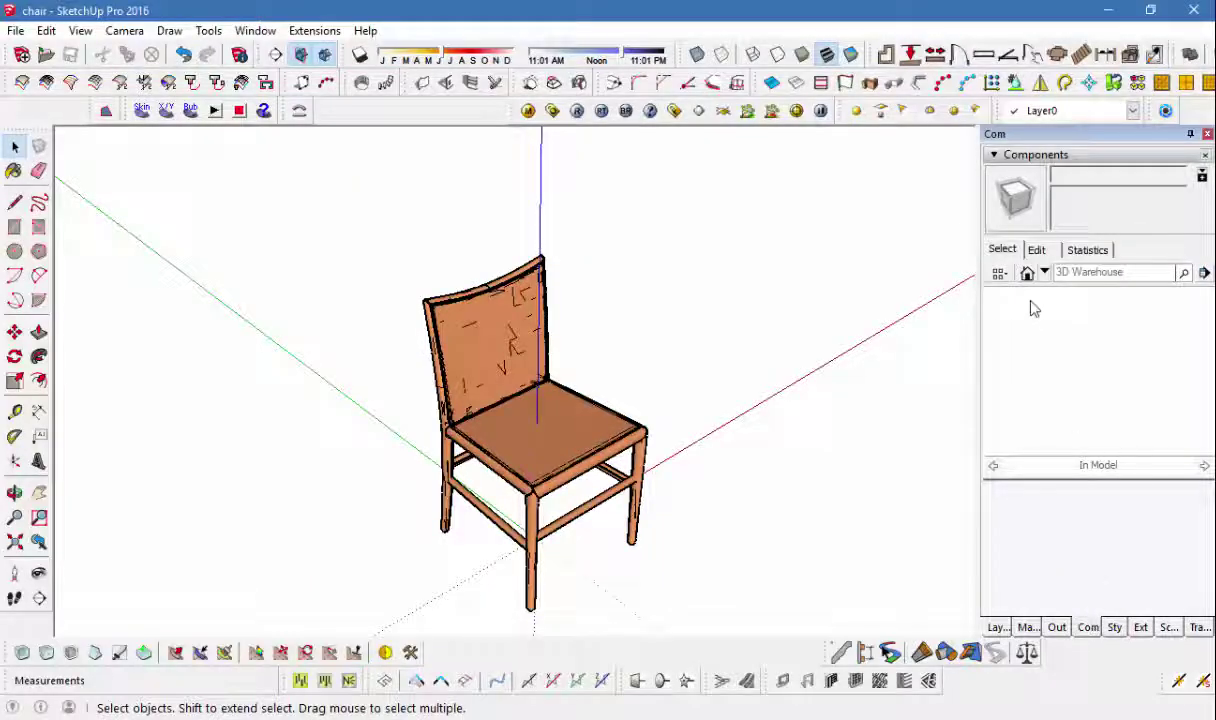
{"action": "left_click", "coordinate": [1038, 250]}
{"action": "left_click", "coordinate": [999, 251]}
{"action": "left_click", "coordinate": [1085, 249]}
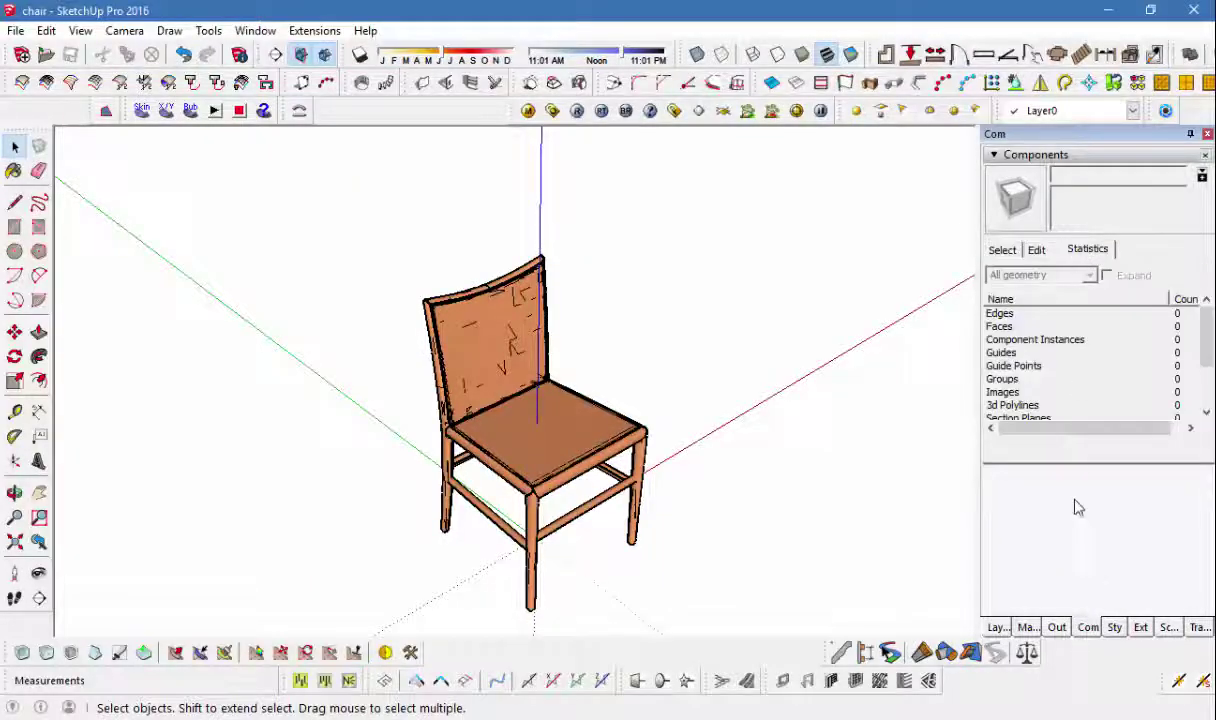
{"action": "left_click", "coordinate": [1112, 627]}
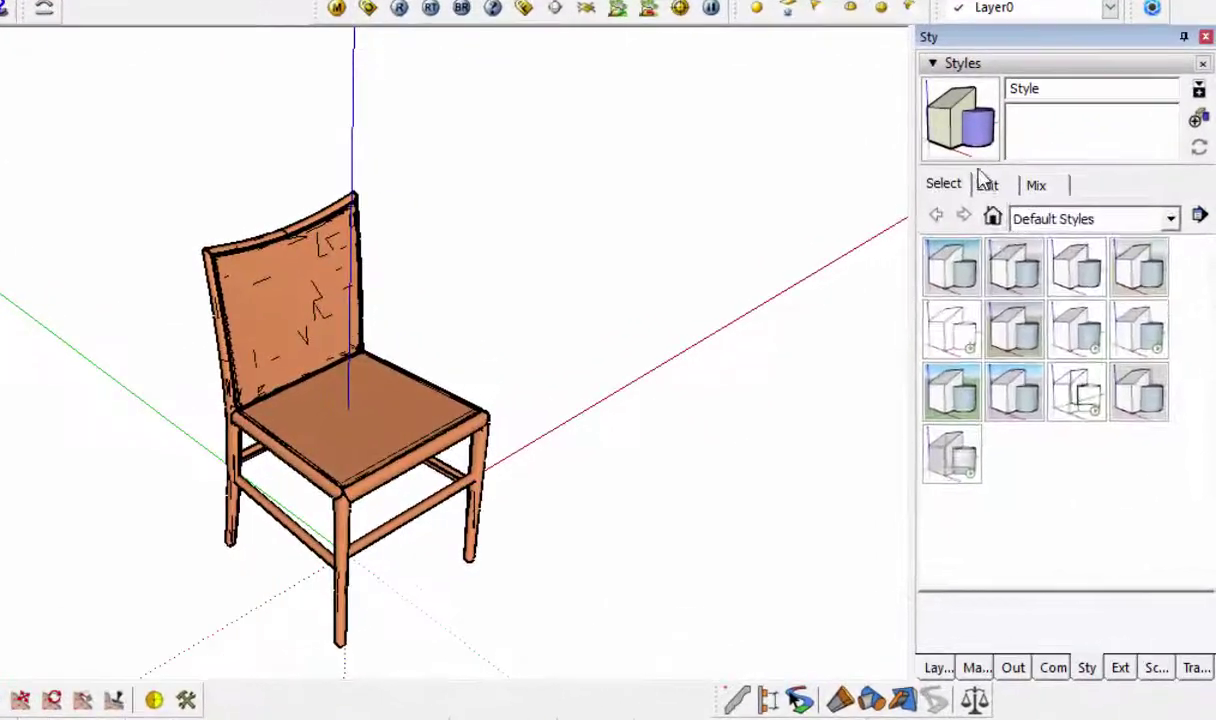
{"action": "left_click", "coordinate": [1038, 252]}
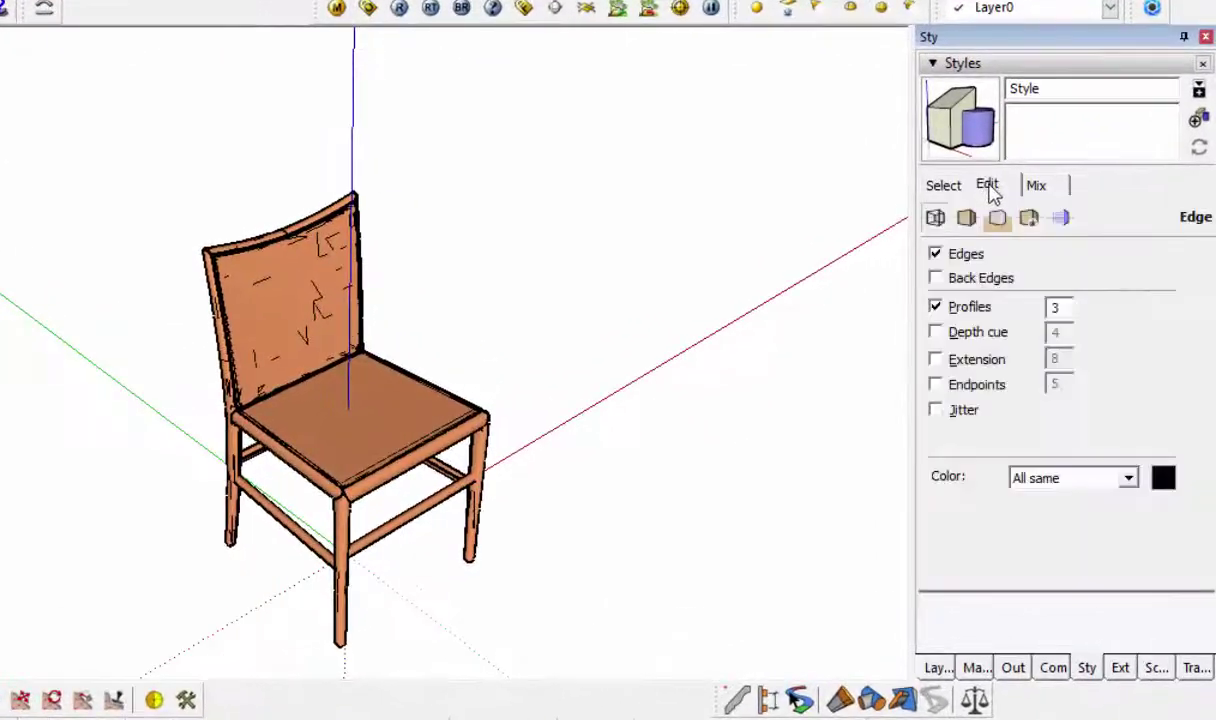
Step: Set the Profiles width to 1 and uncheck Edges
{"action": "left_click", "coordinate": [940, 310]}
{"action": "left_click", "coordinate": [942, 310]}
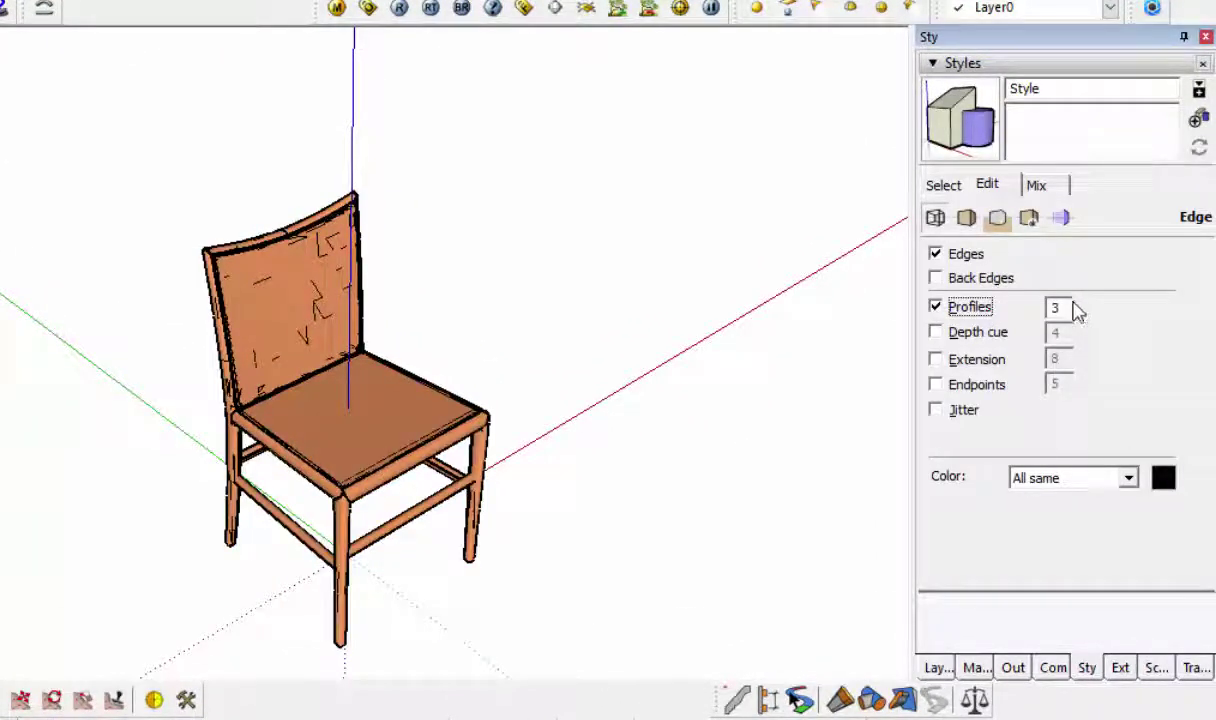
{"action": "left_click_drag", "start_coordinate": [1070, 307], "coordinate": [1003, 307]}
{"action": "type", "text": "1"}
{"action": "left_click", "coordinate": [955, 336]}
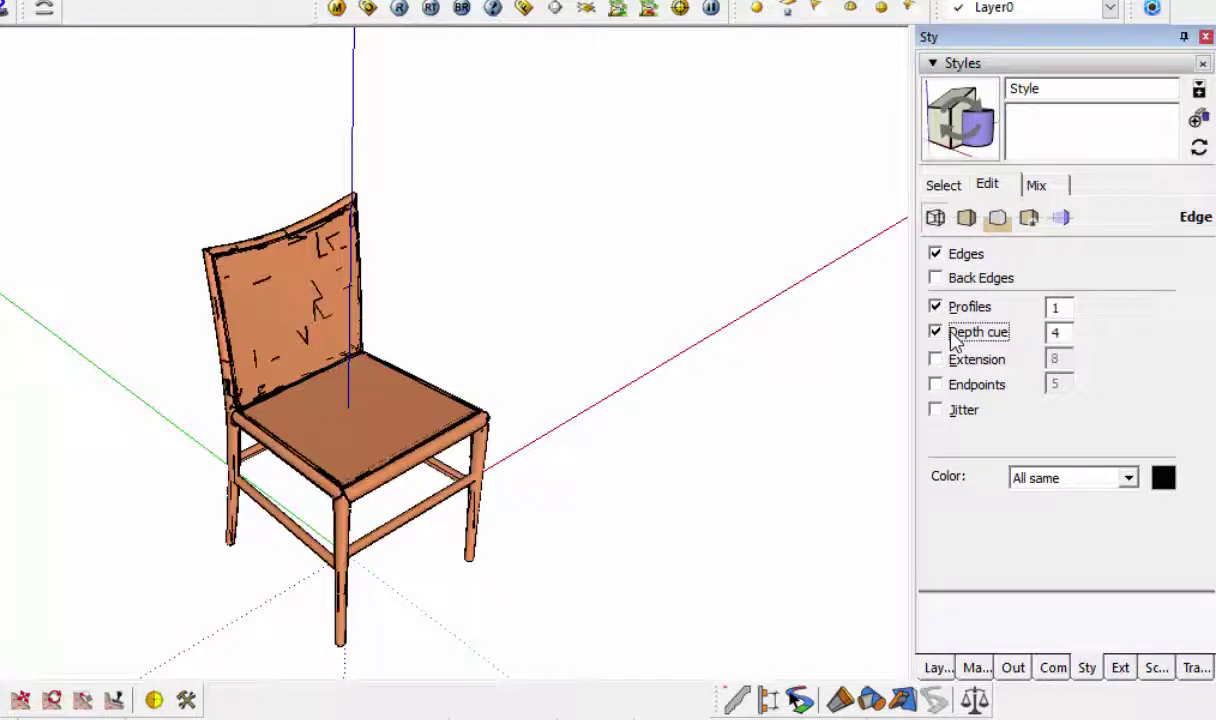
{"action": "left_click", "coordinate": [955, 336]}
{"action": "left_click", "coordinate": [955, 256]}
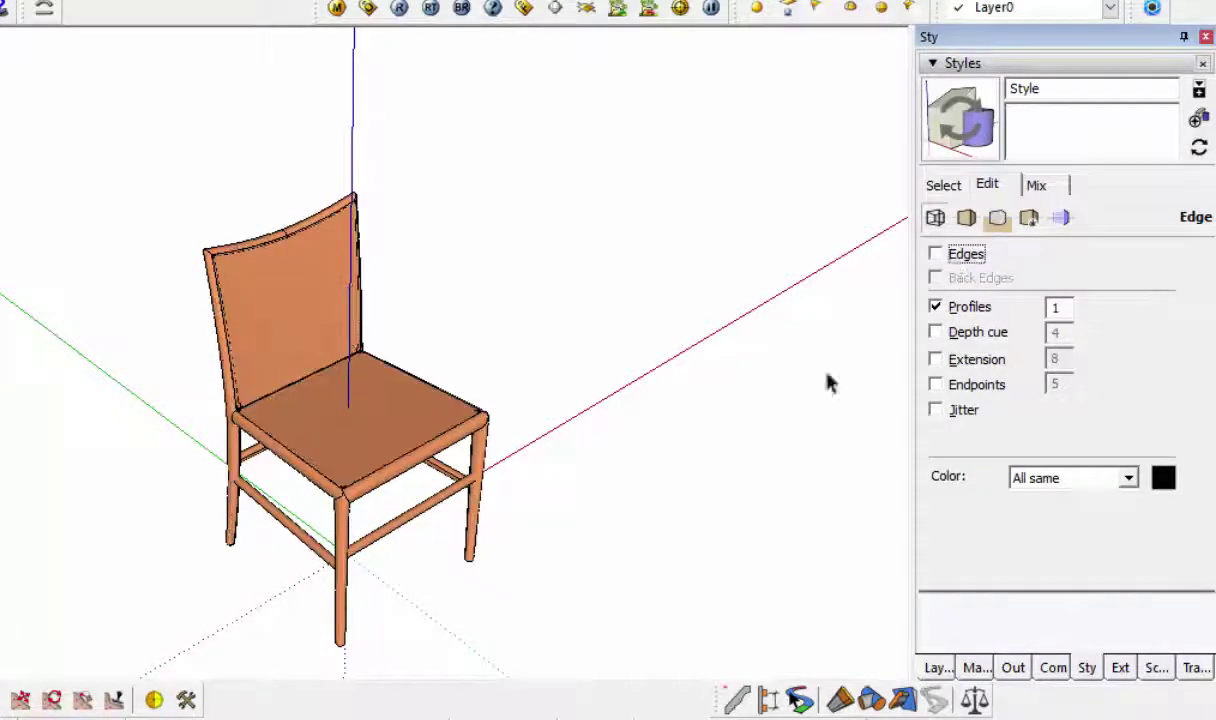
Step: Orbit and compare edge and profile toggles, finishing with edges hidden and profiles on
{"action": "middle_click_drag", "start_coordinate": [323, 323], "coordinate": [314, 323]}
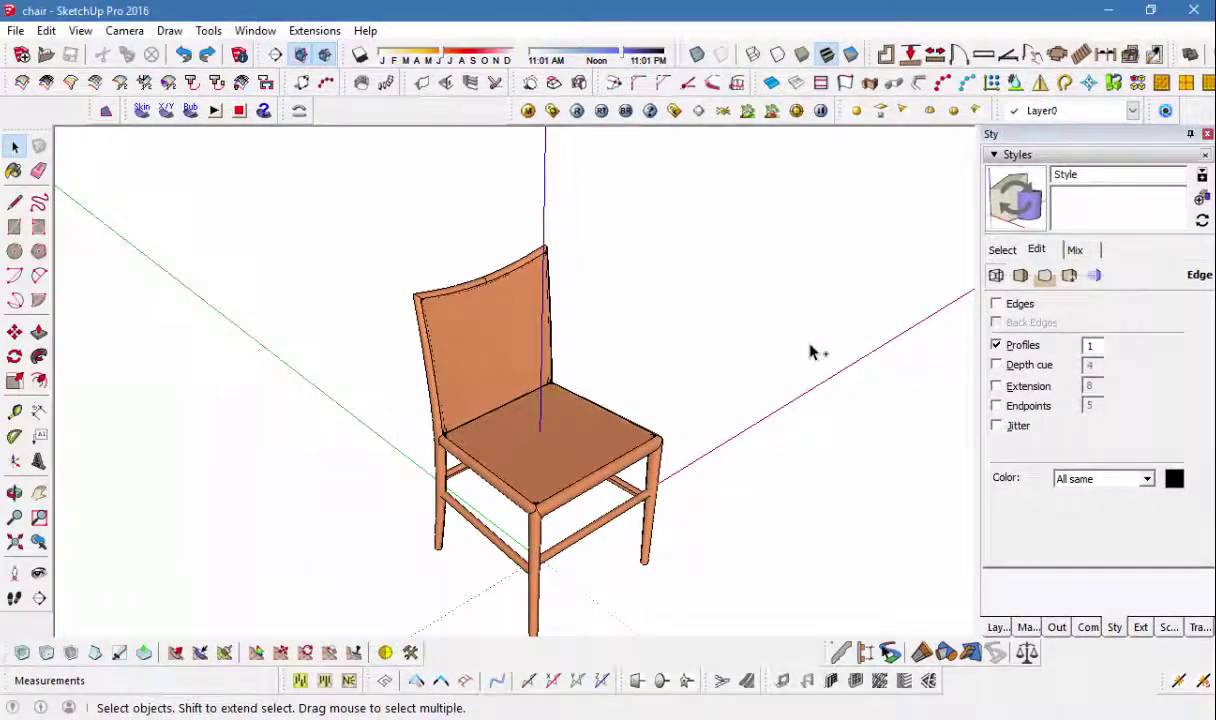
{"action": "left_click", "coordinate": [1020, 306]}
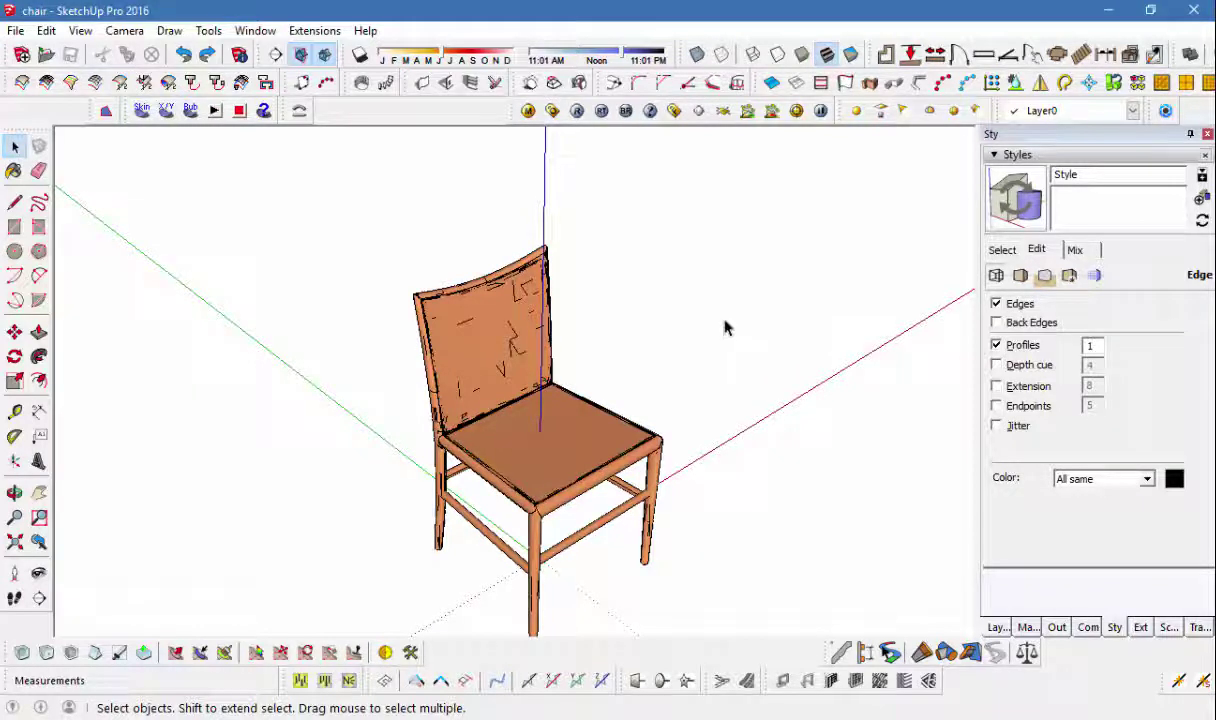
{"action": "mouse_move", "coordinate": [642, 372]}
{"action": "middle_mouse_down"}
{"action": "mouse_move", "coordinate": [717, 348]}
{"action": "mouse_move", "coordinate": [545, 441]}
{"action": "mouse_move", "coordinate": [727, 390]}
{"action": "middle_mouse_up"}
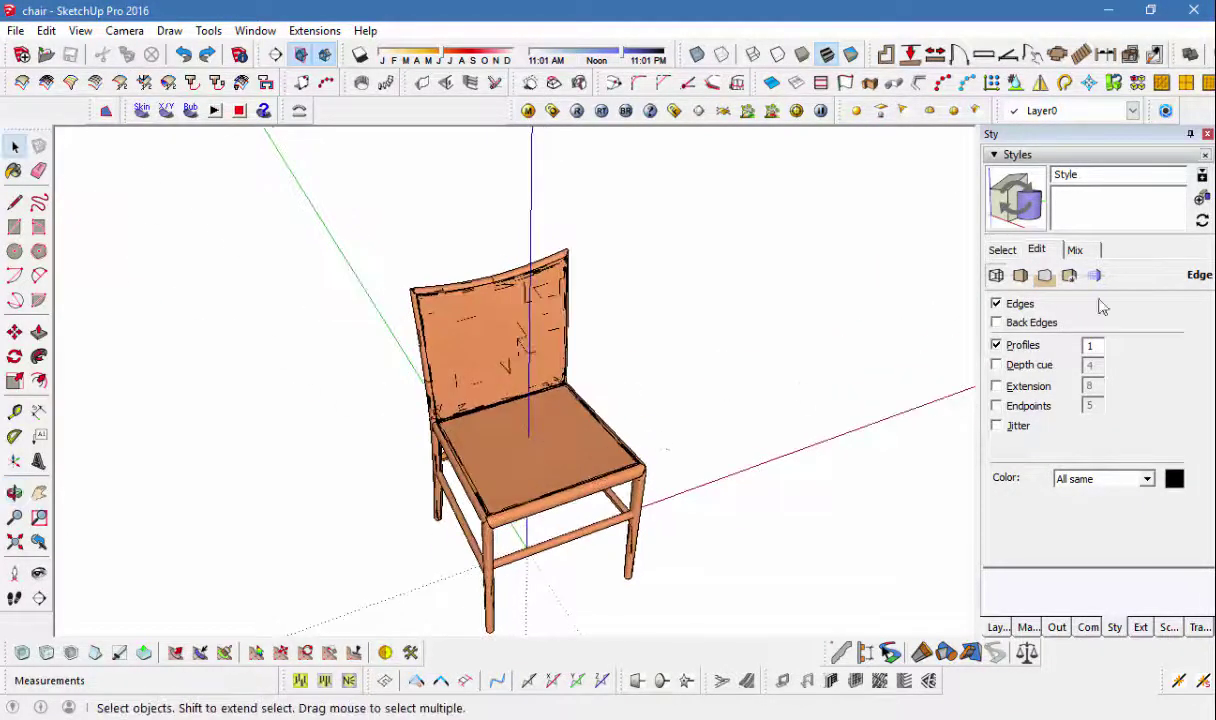
{"action": "left_click", "coordinate": [996, 345]}
{"action": "left_click", "coordinate": [1021, 347]}
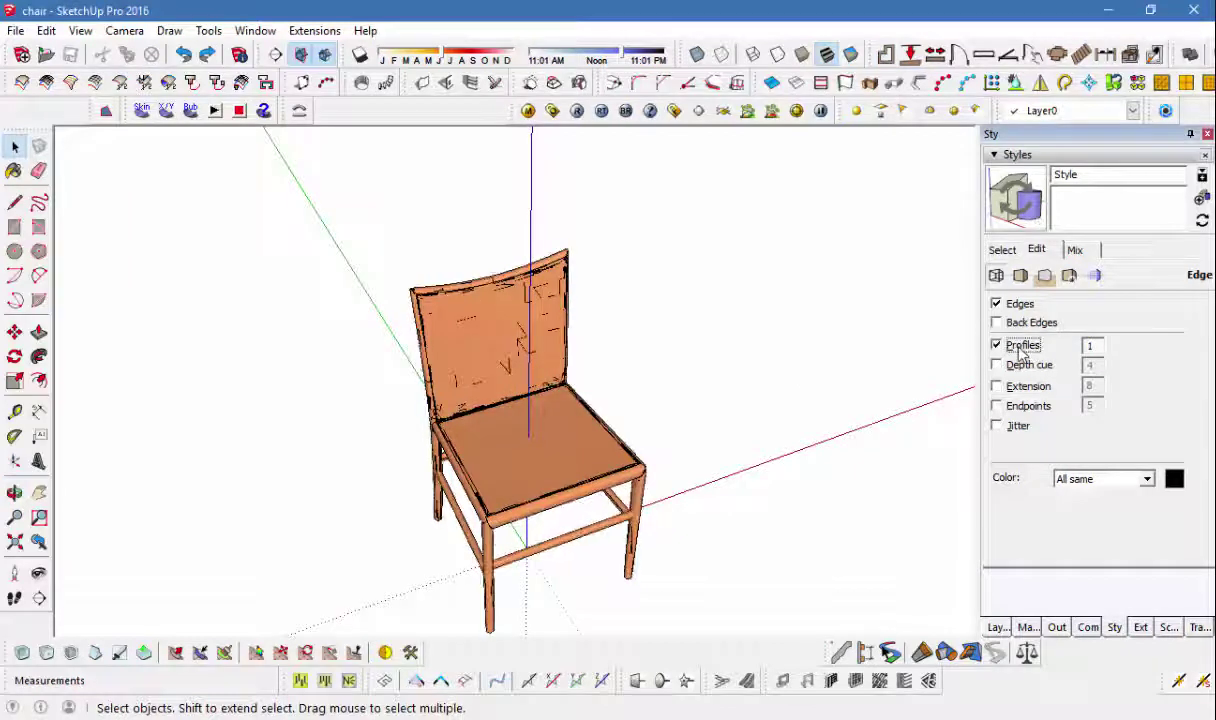
{"action": "left_click", "coordinate": [1013, 305]}
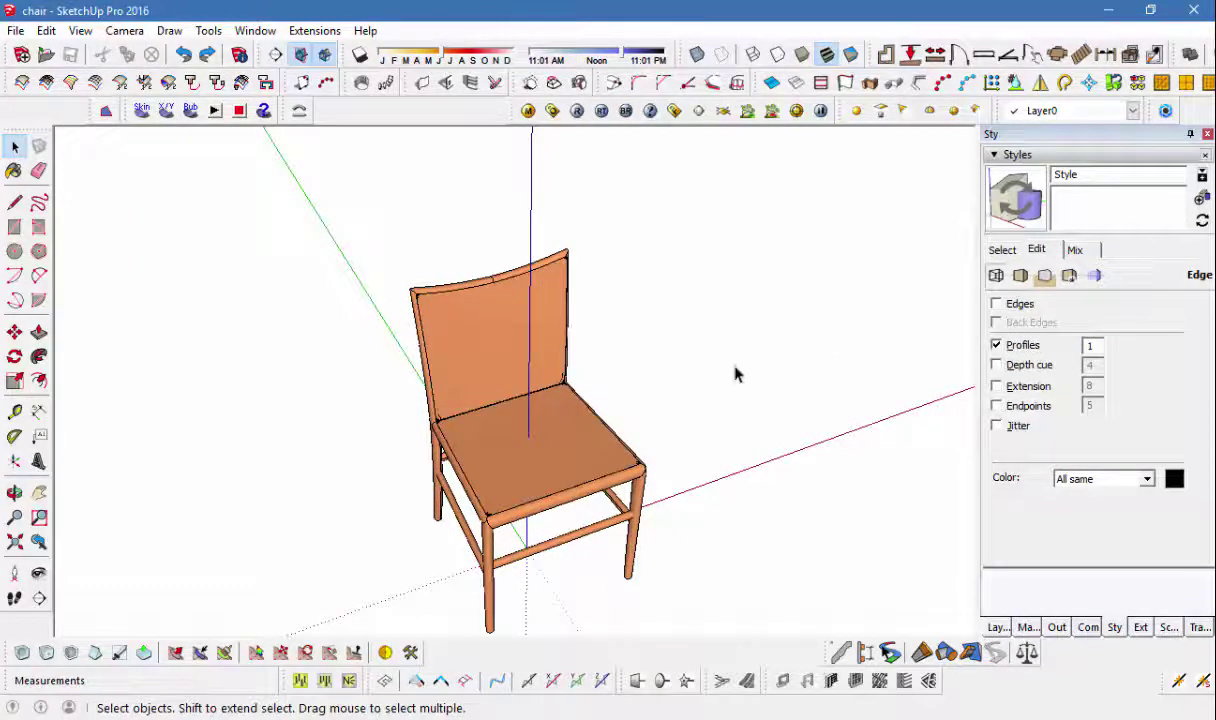
{"action": "middle_click_drag", "start_coordinate": [643, 413], "coordinate": [752, 371]}
Step: Zoom out, then view the chair from the front in parallel projection and from the left
{"action": "key", "text": "z"}
{"action": "left_click_drag", "start_coordinate": [646, 372], "coordinate": [643, 473]}
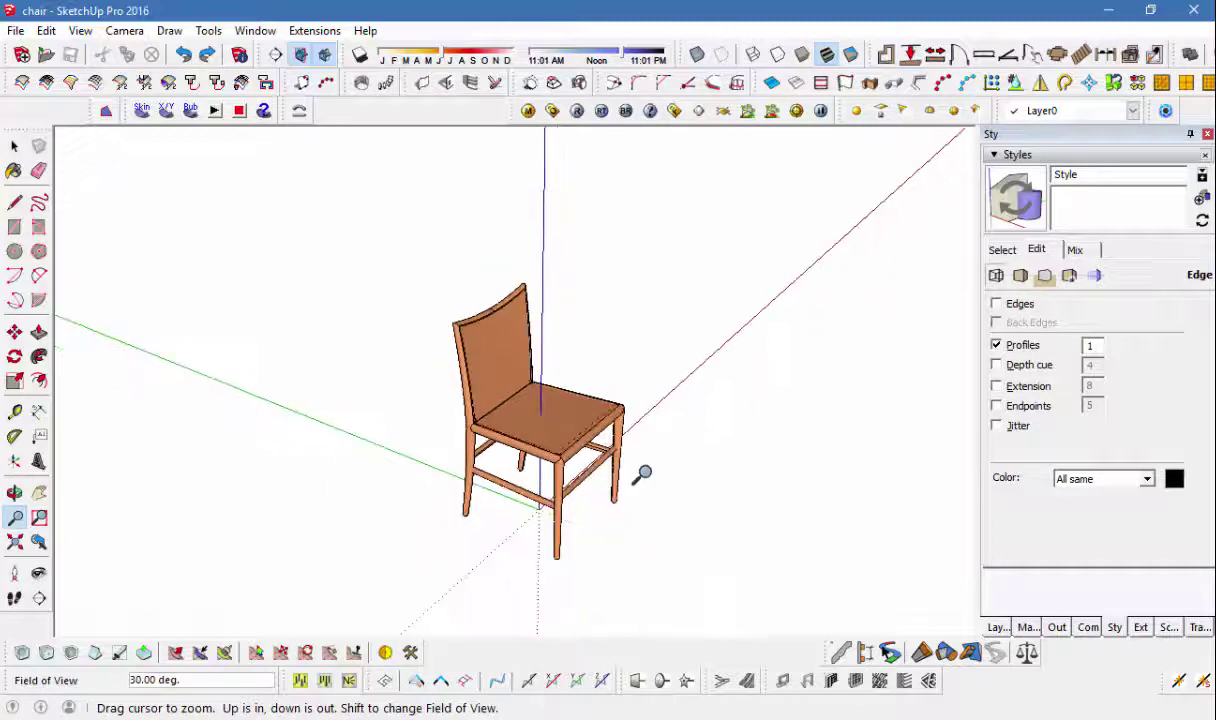
{"action": "key", "text": "space"}
{"action": "left_click_drag", "start_coordinate": [600, 390], "coordinate": [350, 573]}
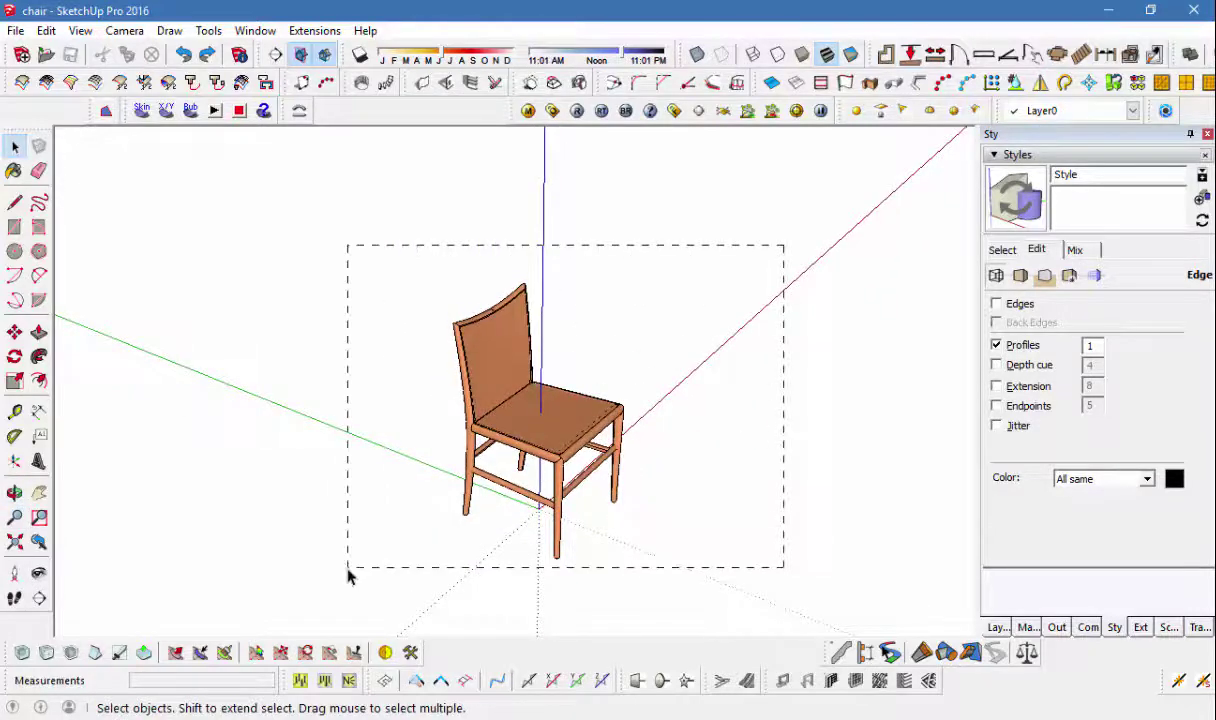
{"action": "left_click", "coordinate": [760, 285]}
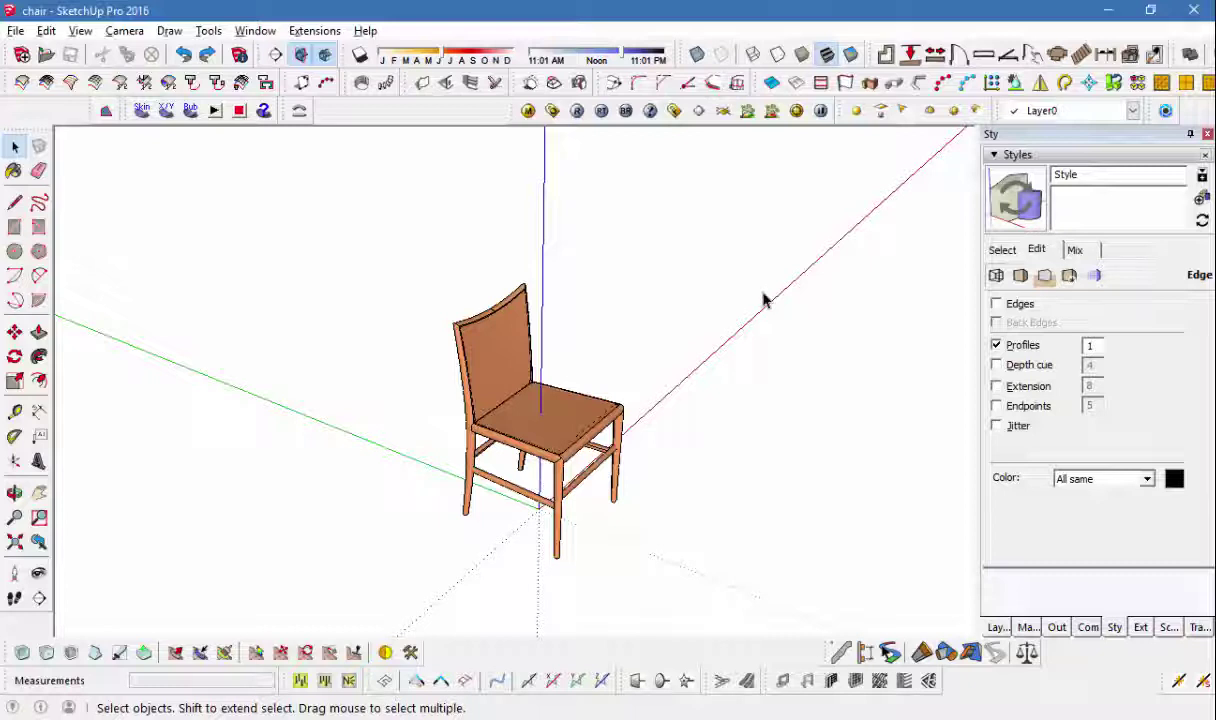
{"action": "key", "text": "F3"}
{"action": "key", "text": "v"}
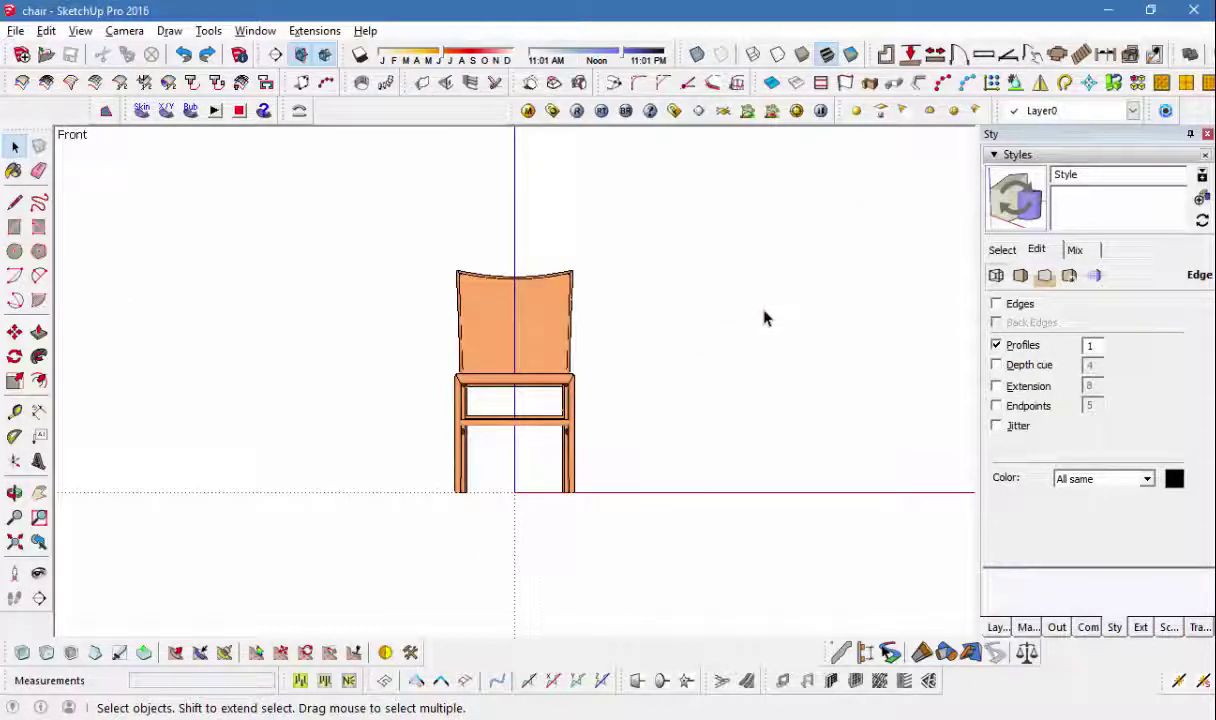
{"action": "key", "text": "F6"}
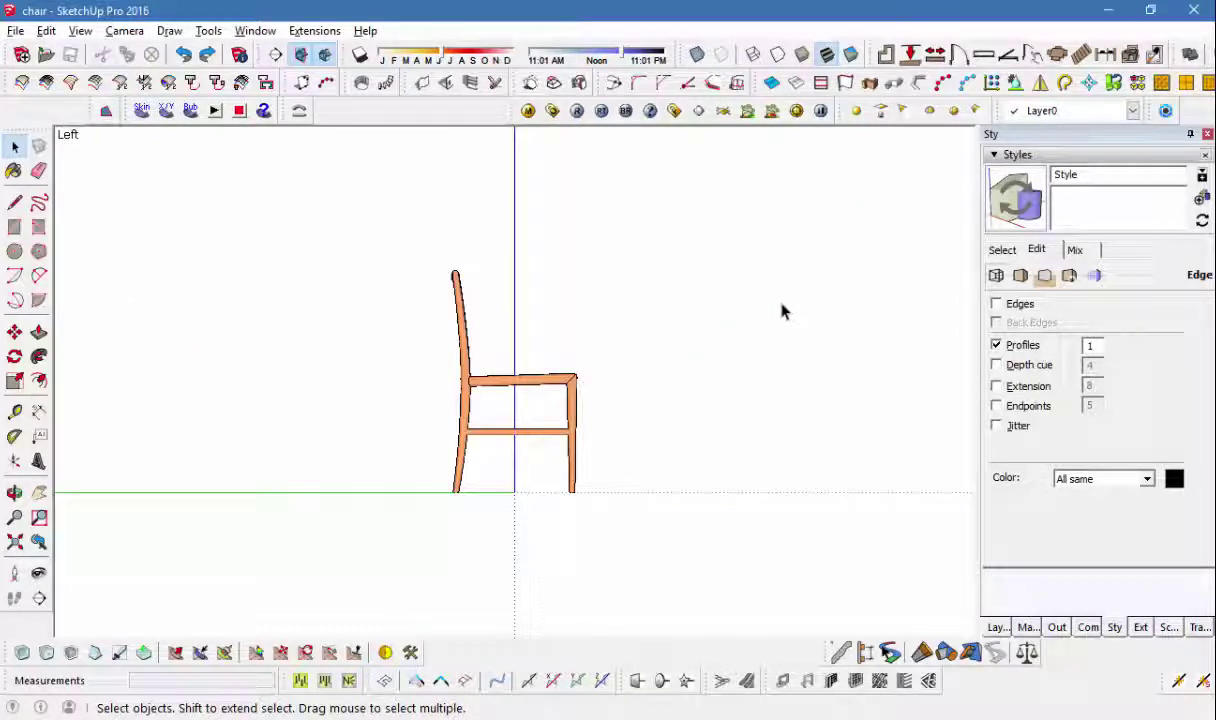
Step: Return to the front view, then finish on a zoomed-in right-side elevation
{"action": "scroll", "coordinate": [601, 385], "scroll_direction": "up", "scroll_amount": 1}
{"action": "scroll", "coordinate": [600, 362], "scroll_direction": "up", "scroll_amount": 1}
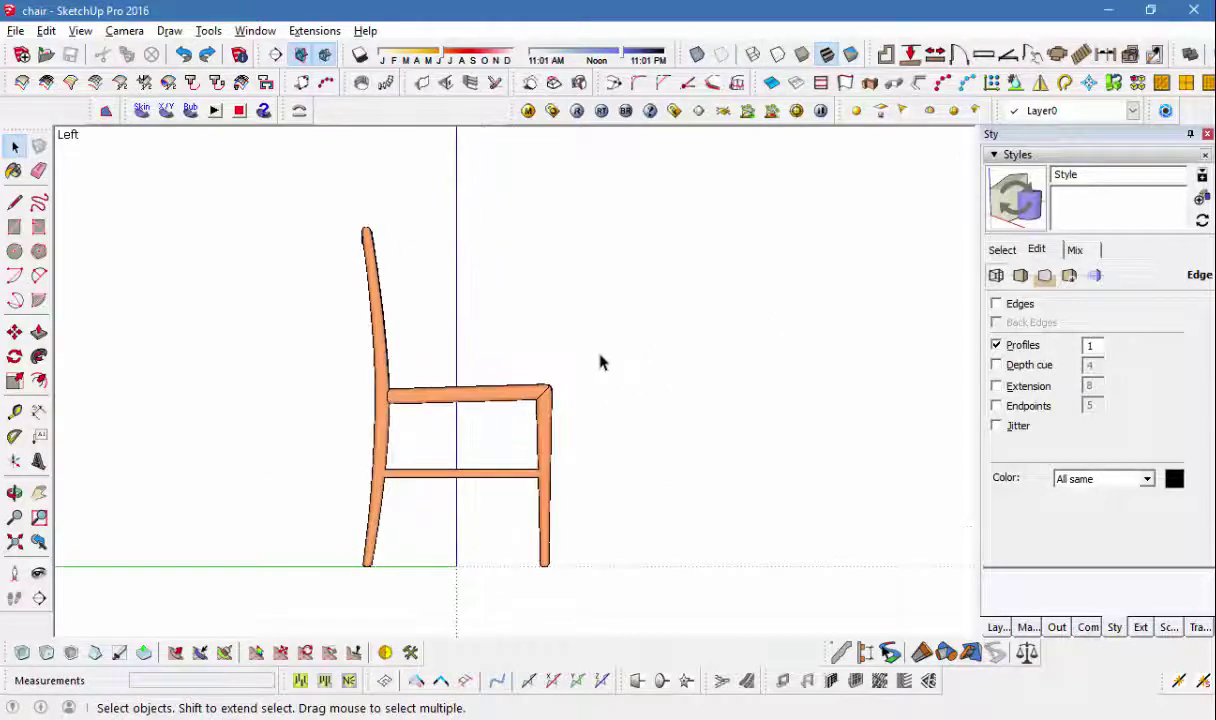
{"action": "middle_click_drag", "start_coordinate": [535, 365], "coordinate": [265, 563]}
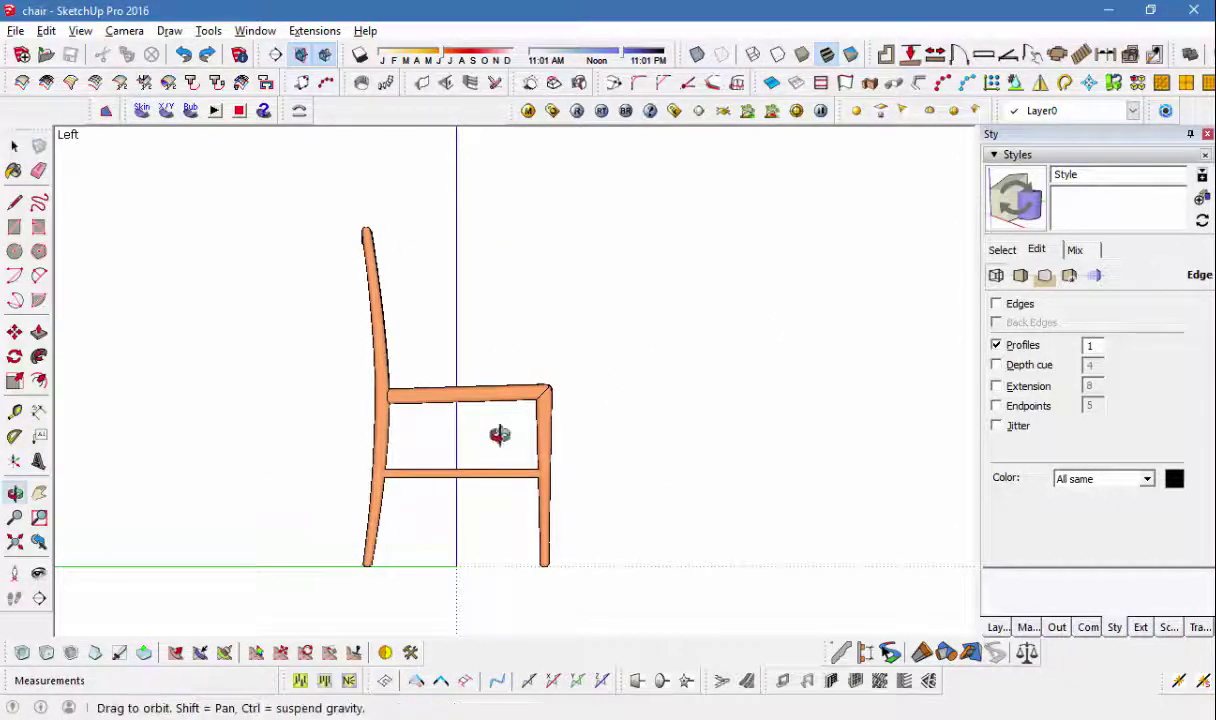
{"action": "key", "text": "F3"}
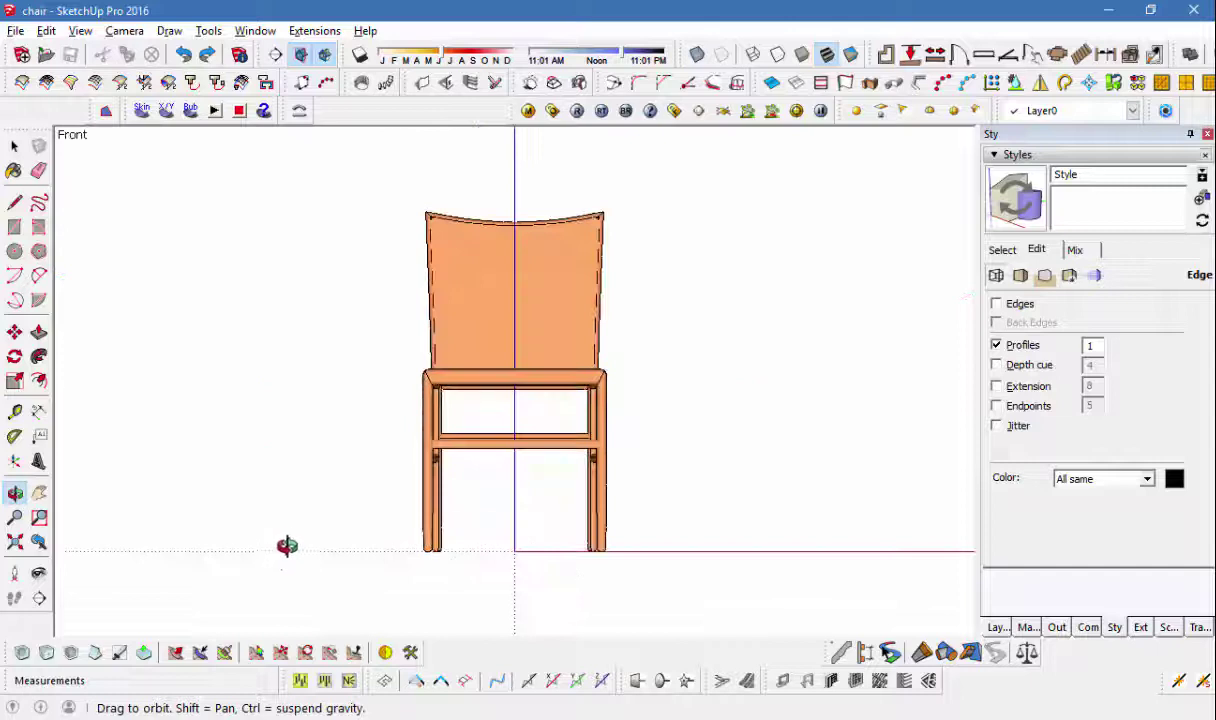
{"action": "key", "text": "F4"}
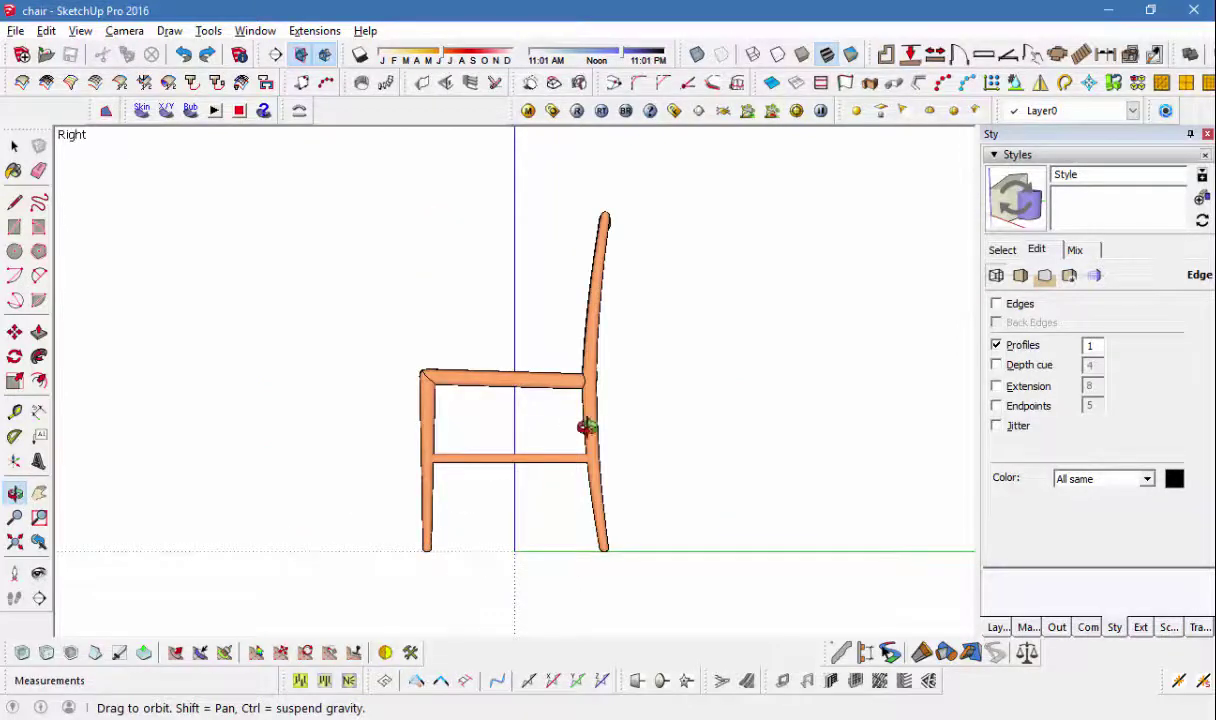
{"action": "key", "text": "z"}
{"action": "left_click_drag", "start_coordinate": [524, 440], "coordinate": [502, 394]}
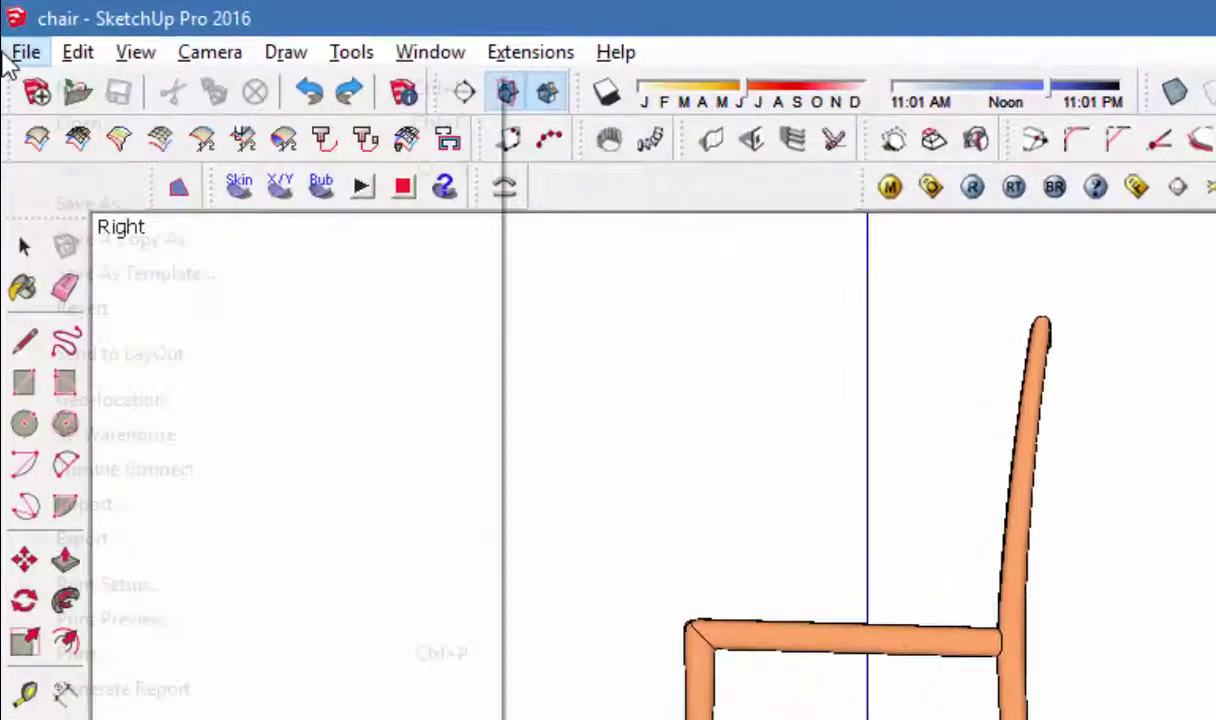
{"action": "mouse_move", "coordinate": [85, 554]}
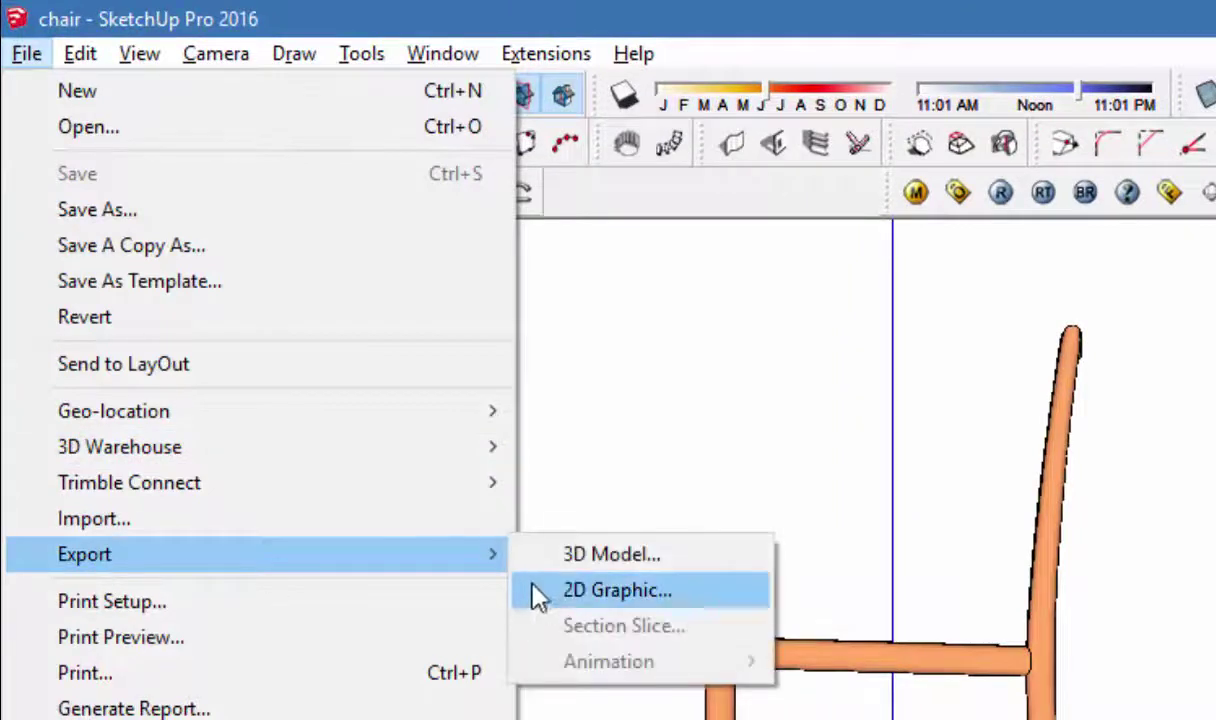
Step: Export the chair's side view as a 2D graphic named chair to the Desktop
{"action": "left_click", "coordinate": [532, 590]}
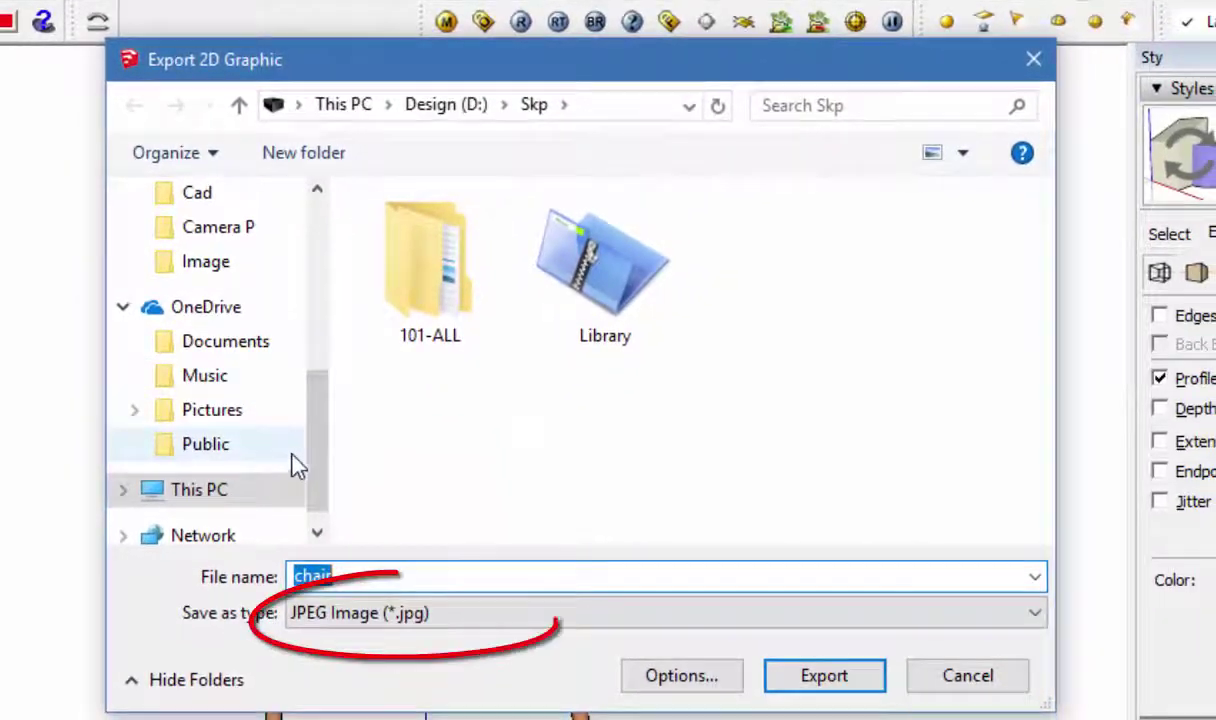
{"action": "left_click_drag", "start_coordinate": [316, 440], "coordinate": [320, 230]}
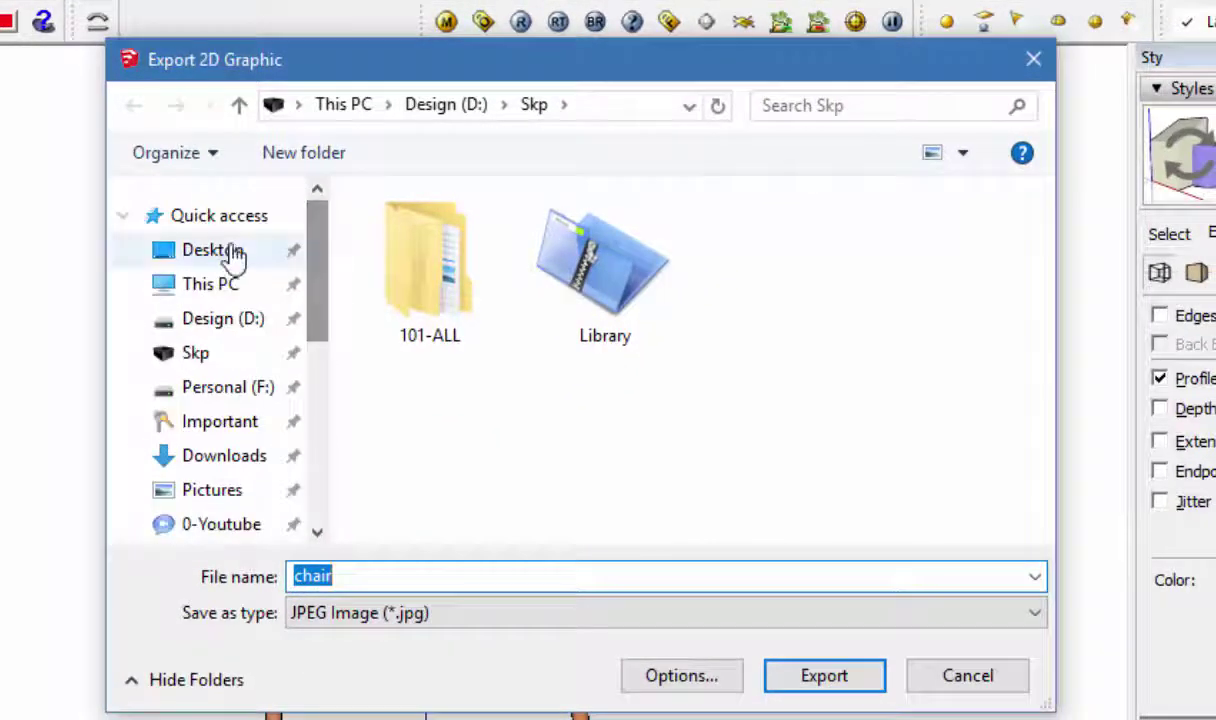
{"action": "left_click", "coordinate": [230, 255]}
{"action": "key", "text": "Return"}
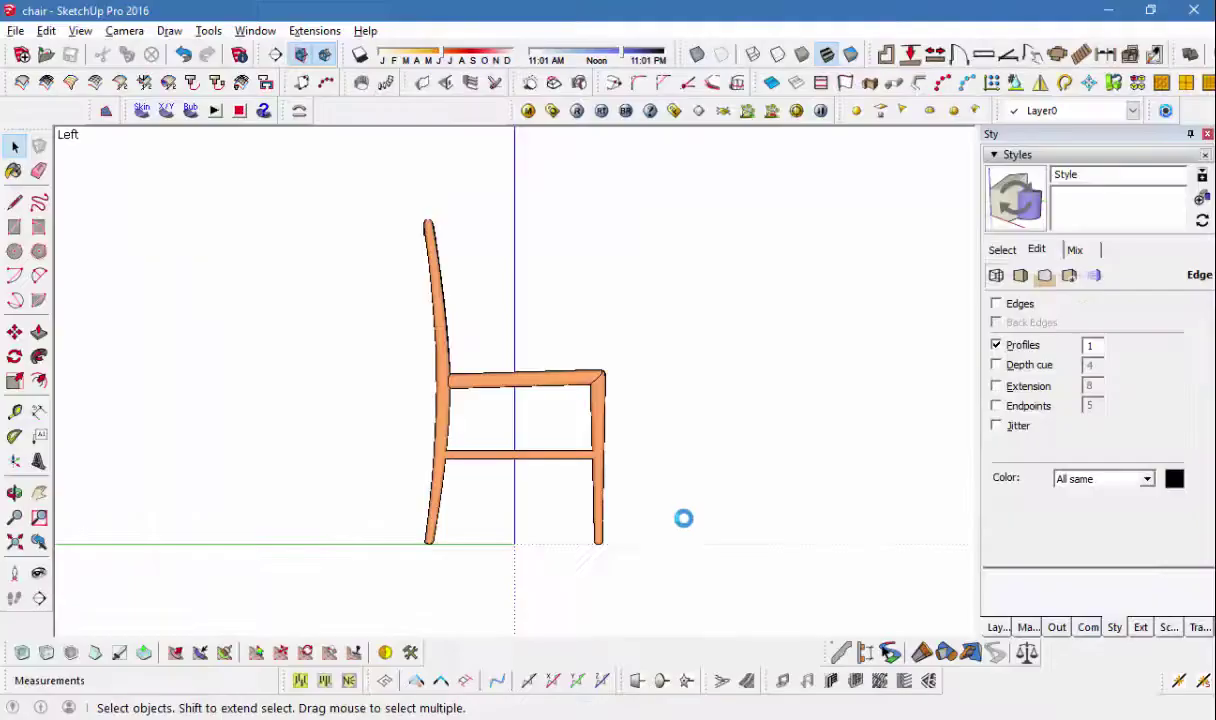
{"action": "left_click", "coordinate": [660, 407]}
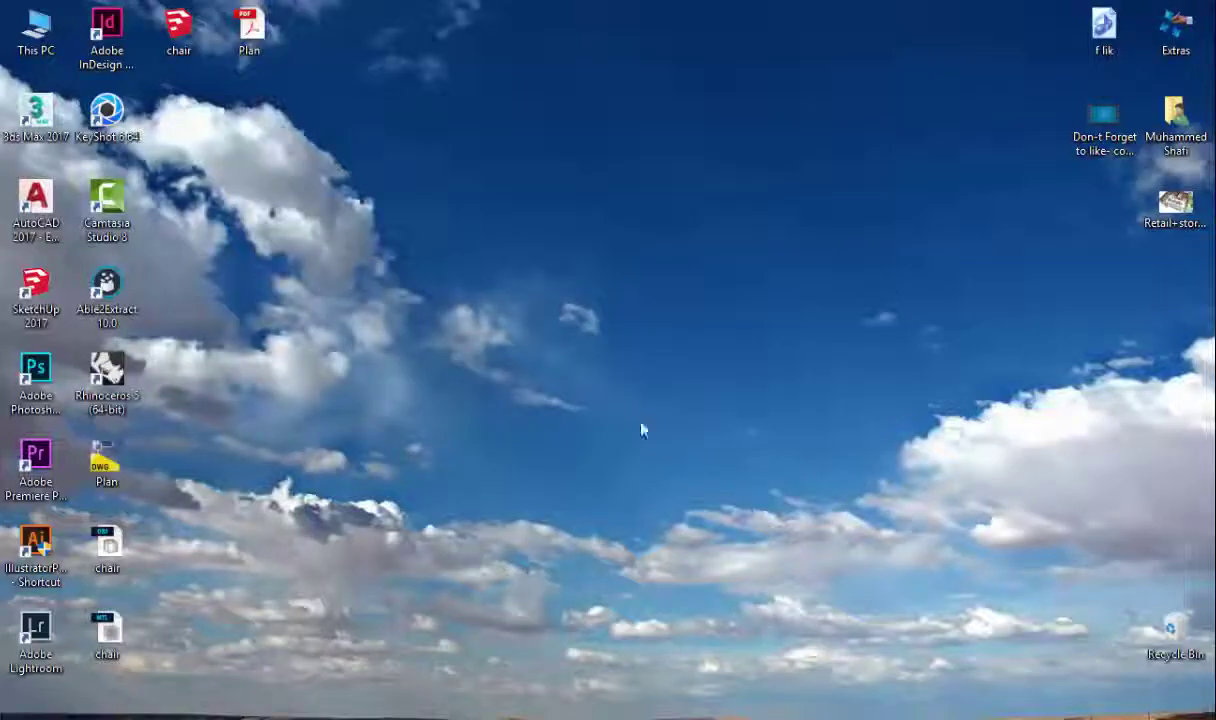
Step: Refresh the desktop and open the exported chair DWG file in AutoCAD
{"action": "right_click", "coordinate": [360, 238]}
{"action": "left_click", "coordinate": [476, 336]}
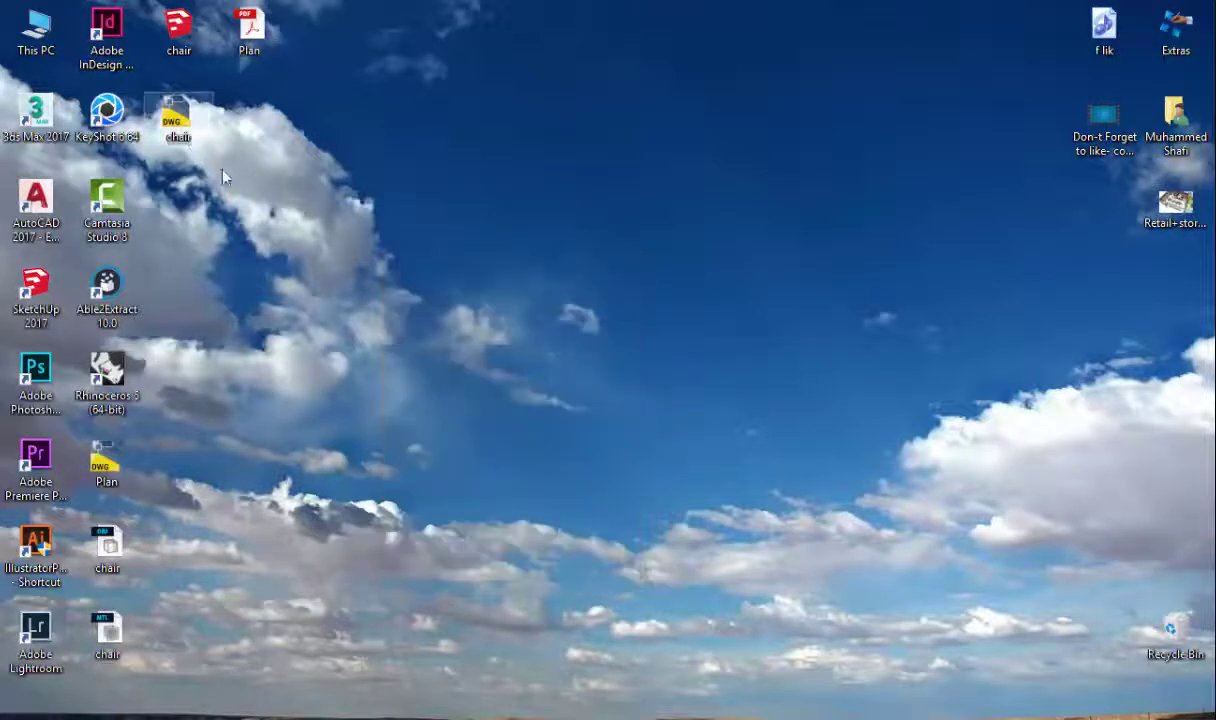
{"action": "left_click", "coordinate": [178, 122]}
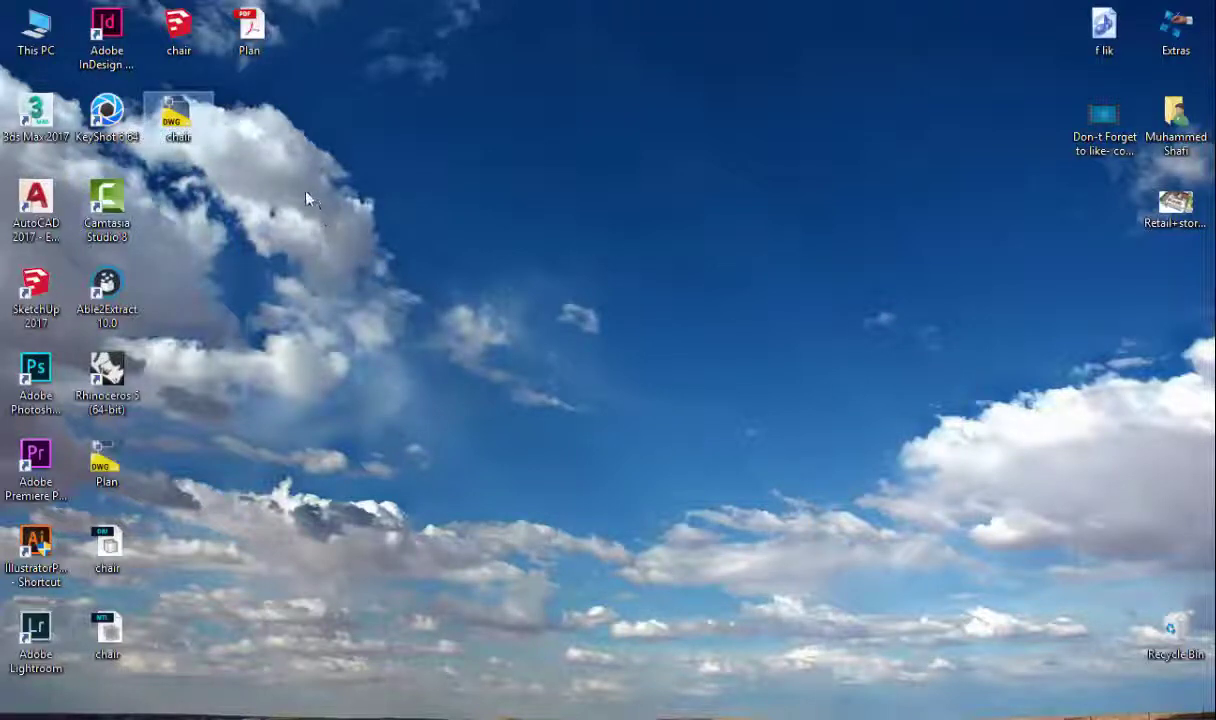
{"action": "key", "text": "Return"}
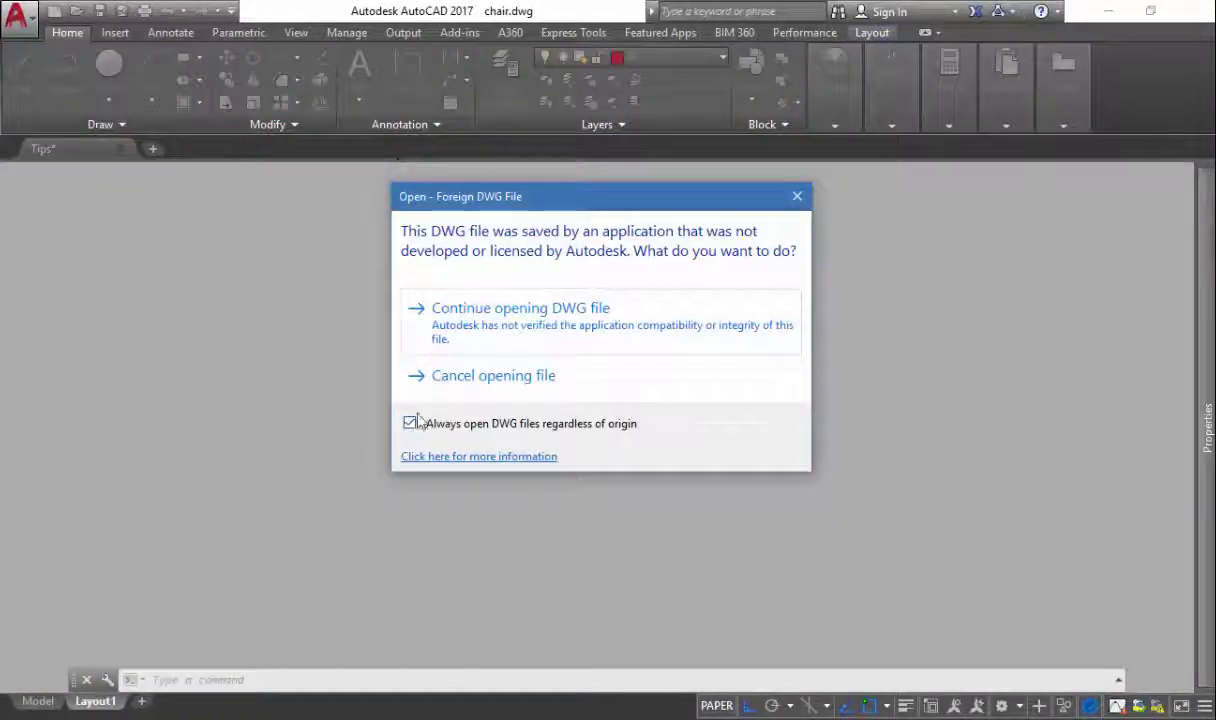
Step: Open the chair DWG past the foreign-file warning and zoom to inspect its line work
{"action": "left_click", "coordinate": [474, 316]}
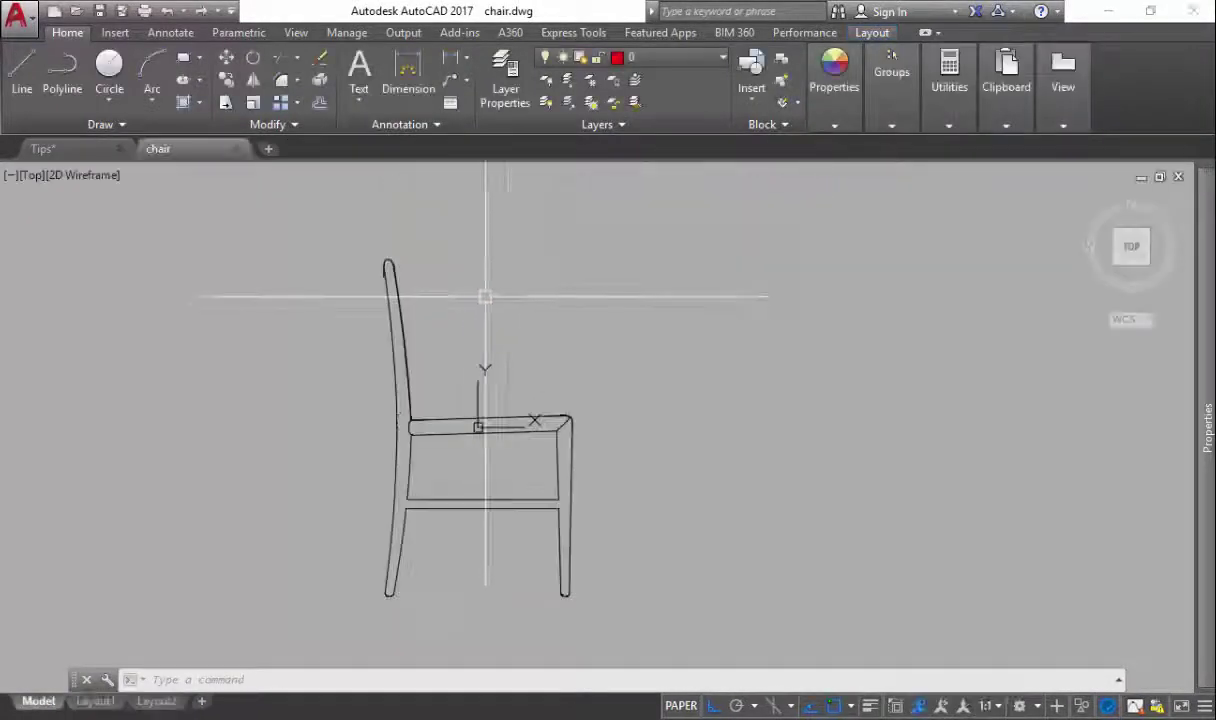
{"action": "type", "text": "z"}
{"action": "key", "text": "Return"}
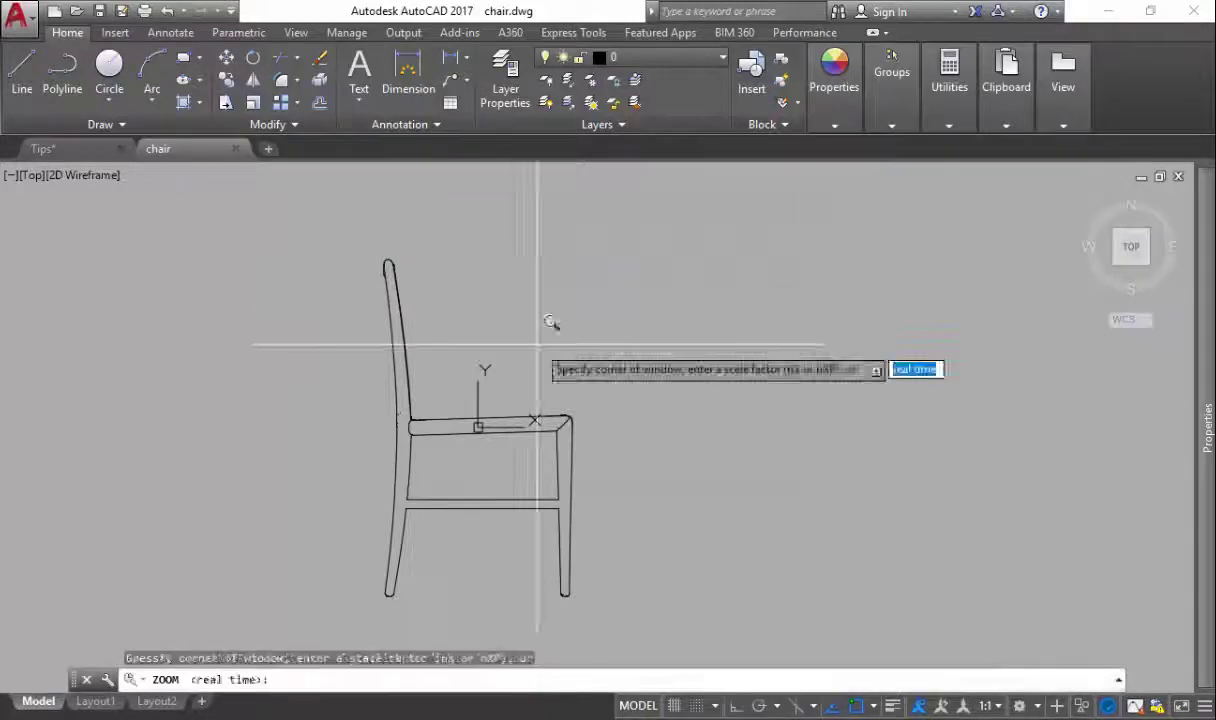
{"action": "key", "text": "Return"}
{"action": "left_click_drag", "start_coordinate": [553, 330], "coordinate": [639, 539]}
{"action": "left_click_drag", "start_coordinate": [608, 499], "coordinate": [610, 380]}
{"action": "key", "text": "Escape"}
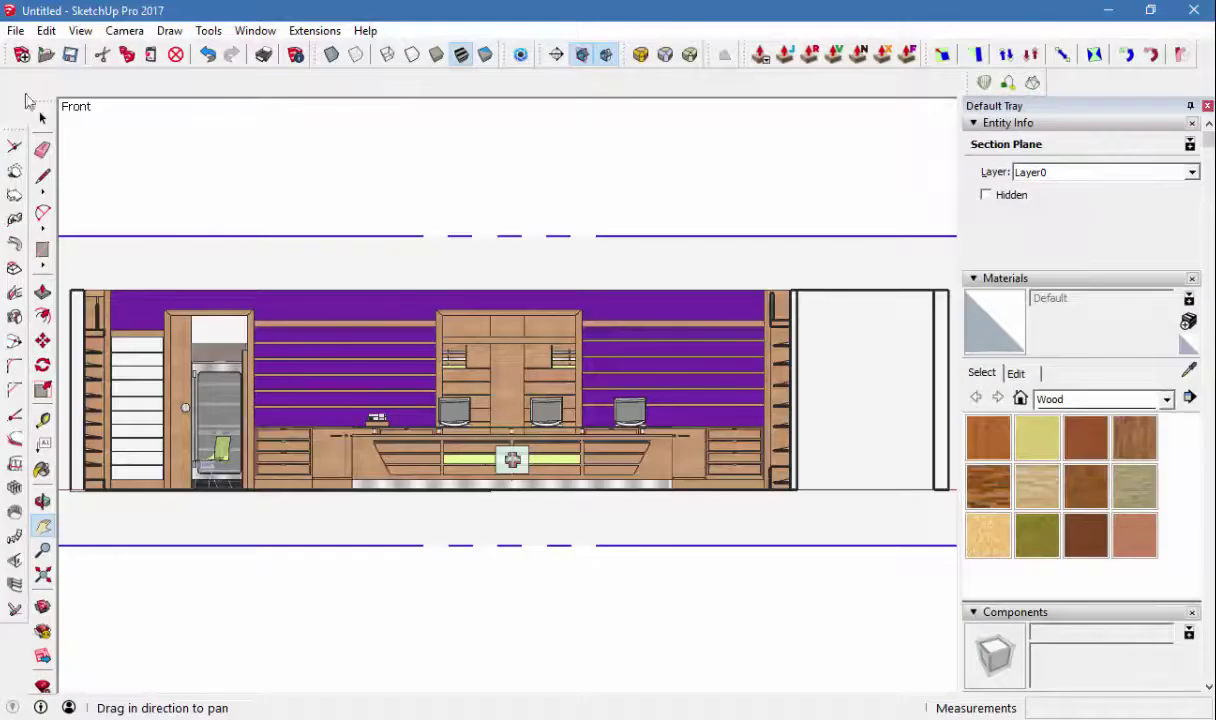
Step: Export the front elevation as a 2D Graphic named test1.dwg to the Desktop
{"action": "left_click", "coordinate": [16, 30]}
{"action": "mouse_move", "coordinate": [77, 503]}
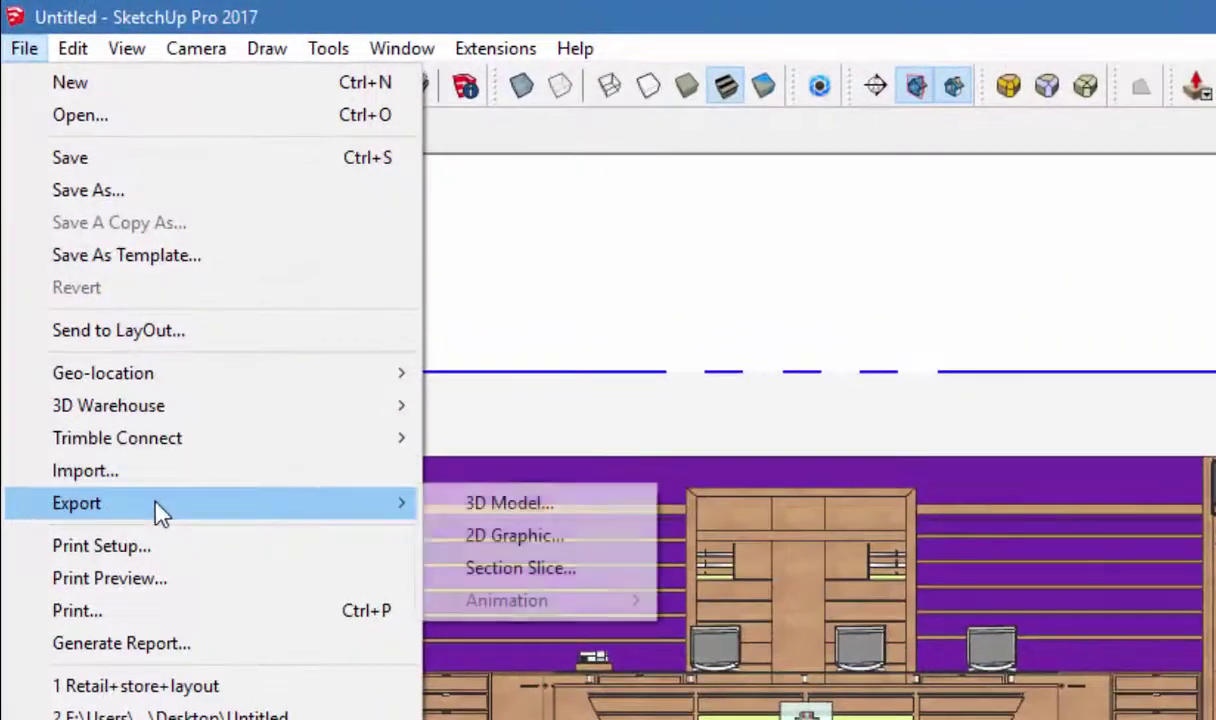
{"action": "left_click", "coordinate": [514, 535]}
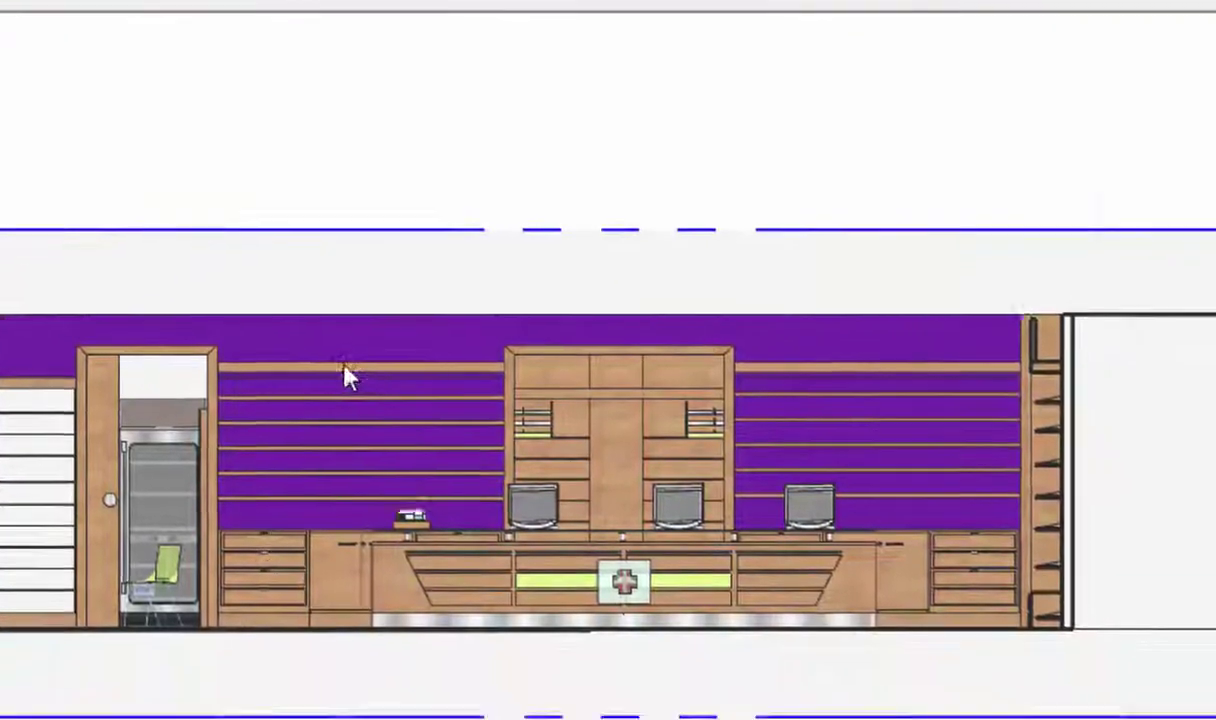
{"action": "left_click_drag", "start_coordinate": [350, 358], "coordinate": [383, 190]}
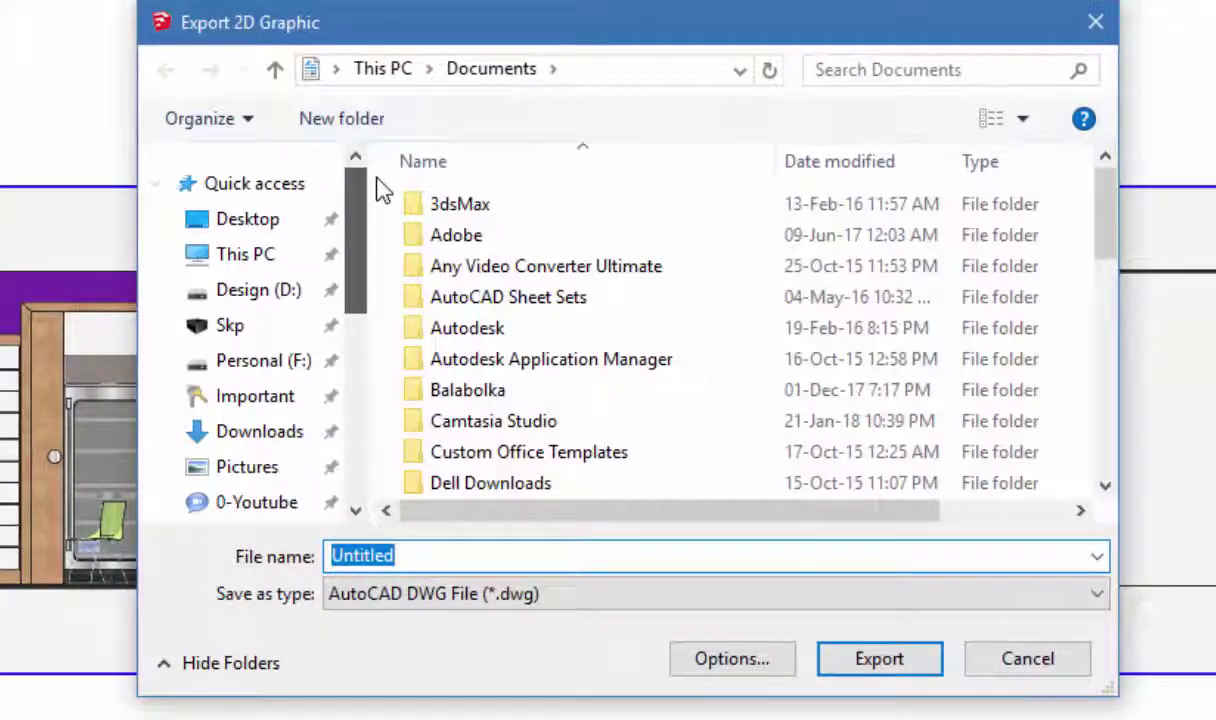
{"action": "left_click", "coordinate": [283, 224]}
{"action": "double_click", "coordinate": [467, 555]}
{"action": "type", "text": "test1"}
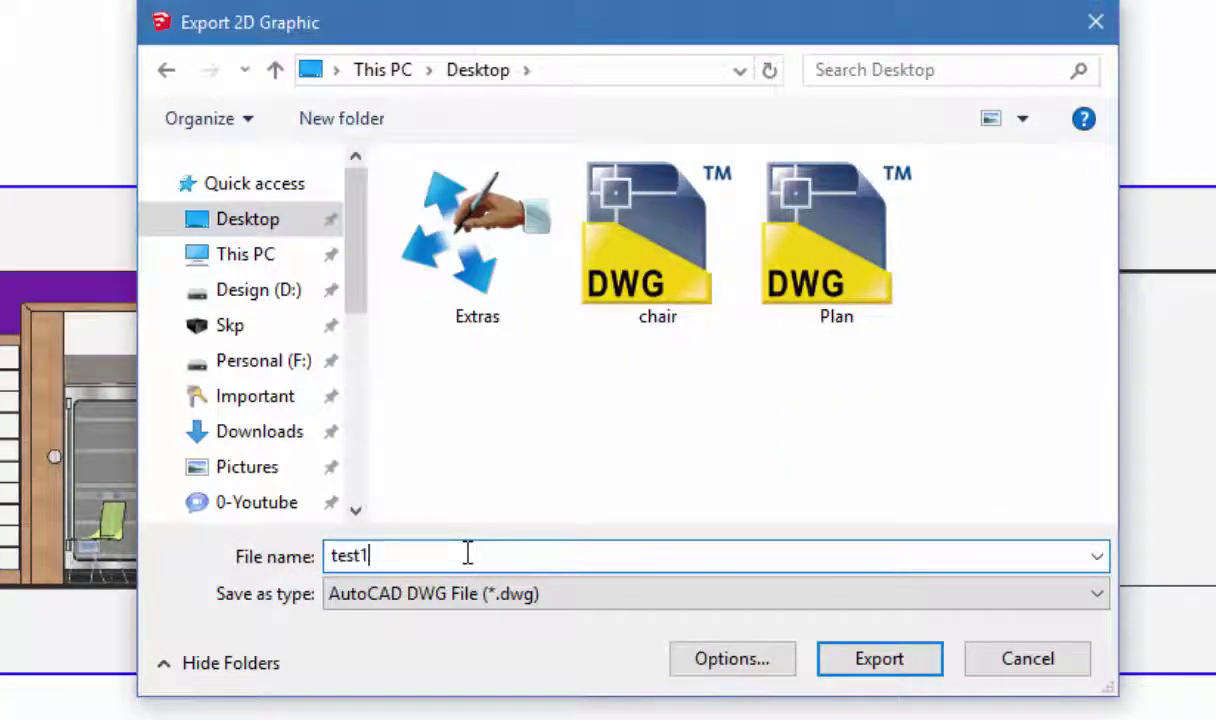
{"action": "left_click", "coordinate": [890, 662]}
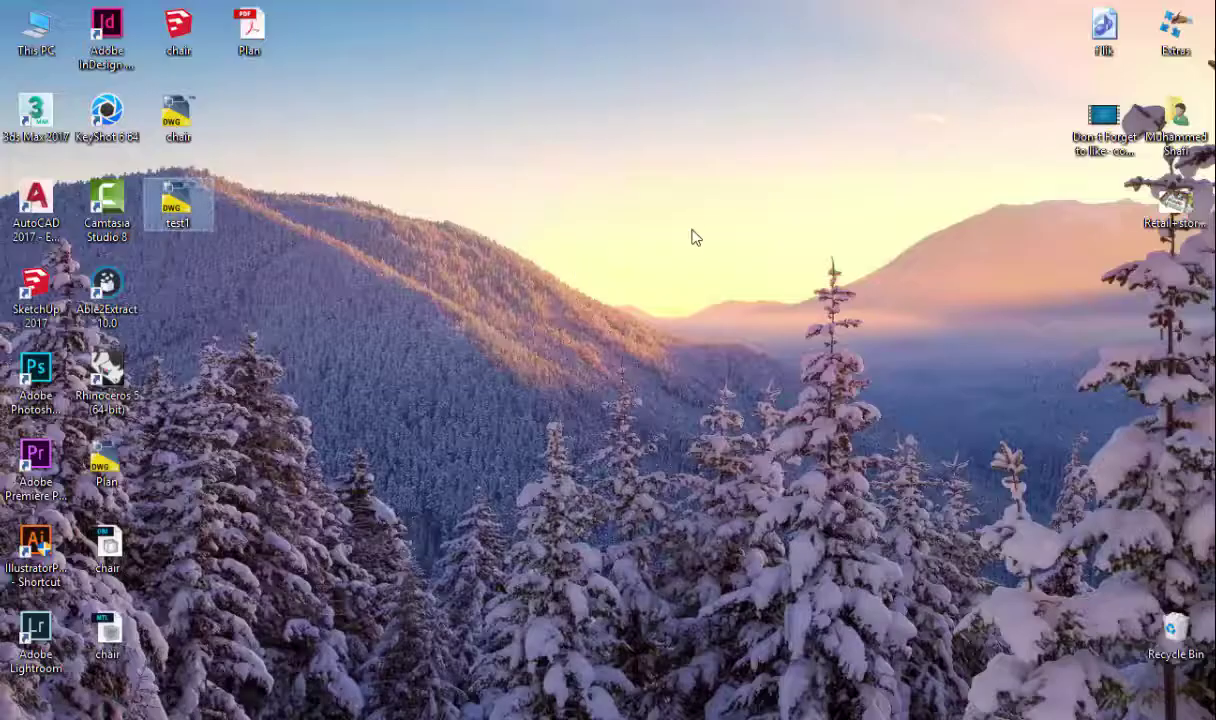
Step: Open test1.dwg in AutoCAD, maximize and pan to check the elevation, then minimize AutoCAD
{"action": "key", "text": "Return"}
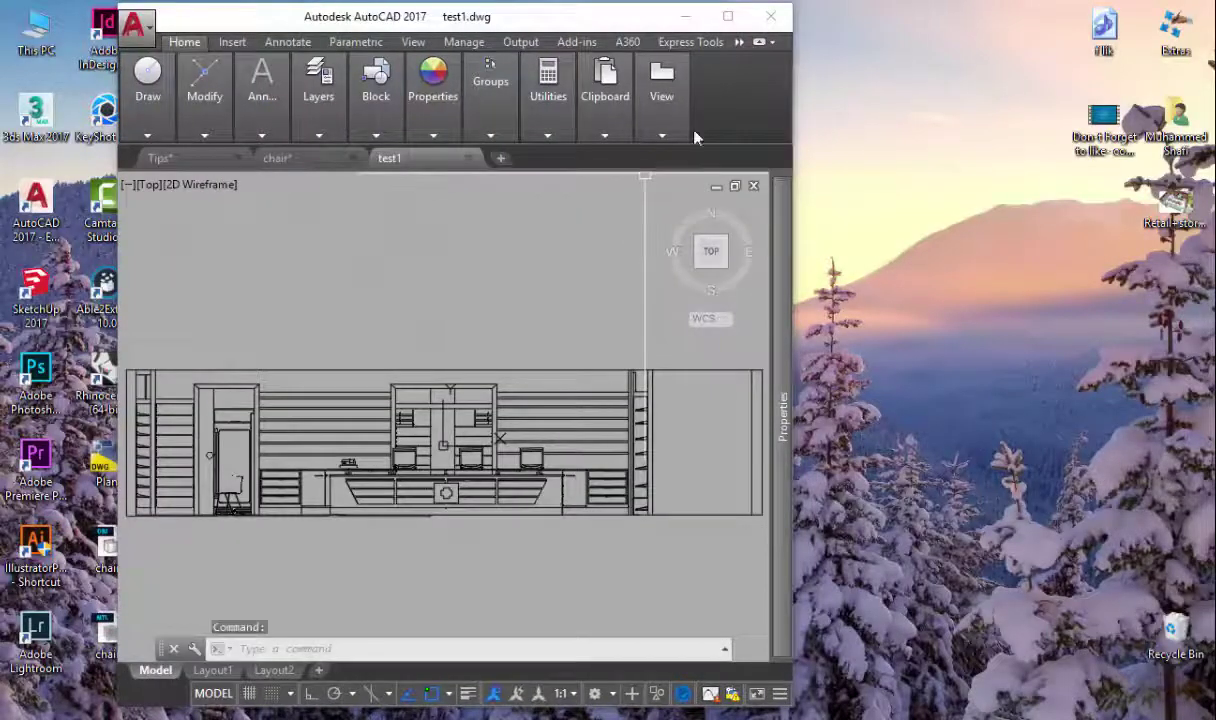
{"action": "left_click", "coordinate": [728, 17]}
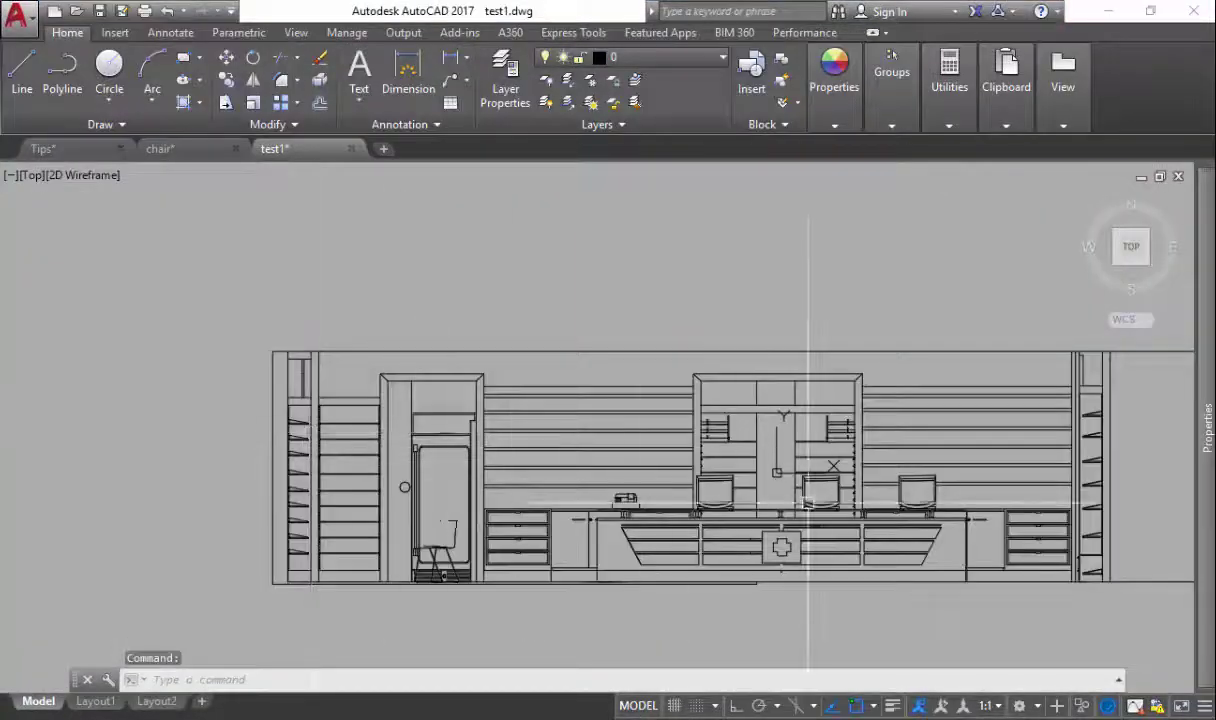
{"action": "scroll", "coordinate": [606, 460], "scroll_direction": "up", "scroll_amount": 2}
{"action": "mouse_move", "coordinate": [354, 416]}
{"action": "middle_mouse_down"}
{"action": "mouse_move", "coordinate": [606, 418]}
{"action": "mouse_move", "coordinate": [496, 429]}
{"action": "middle_mouse_up"}
{"action": "scroll", "coordinate": [606, 418], "scroll_direction": "down", "scroll_amount": 2}
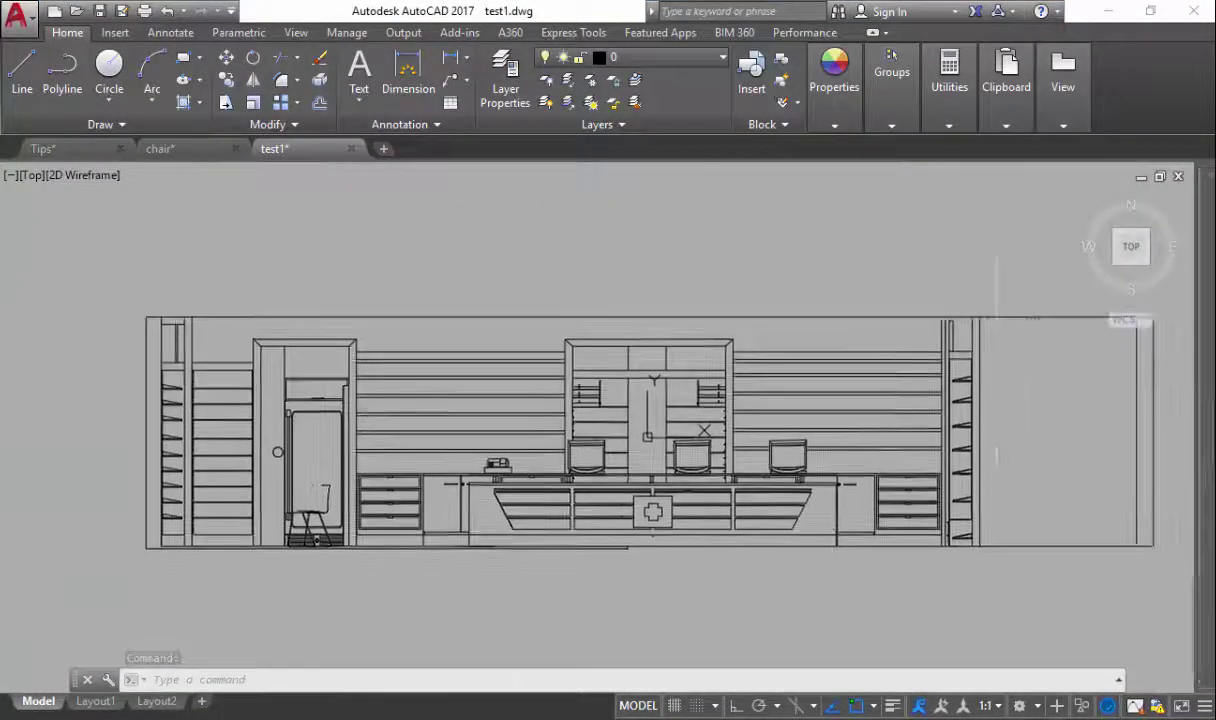
{"action": "left_click", "coordinate": [1111, 11]}
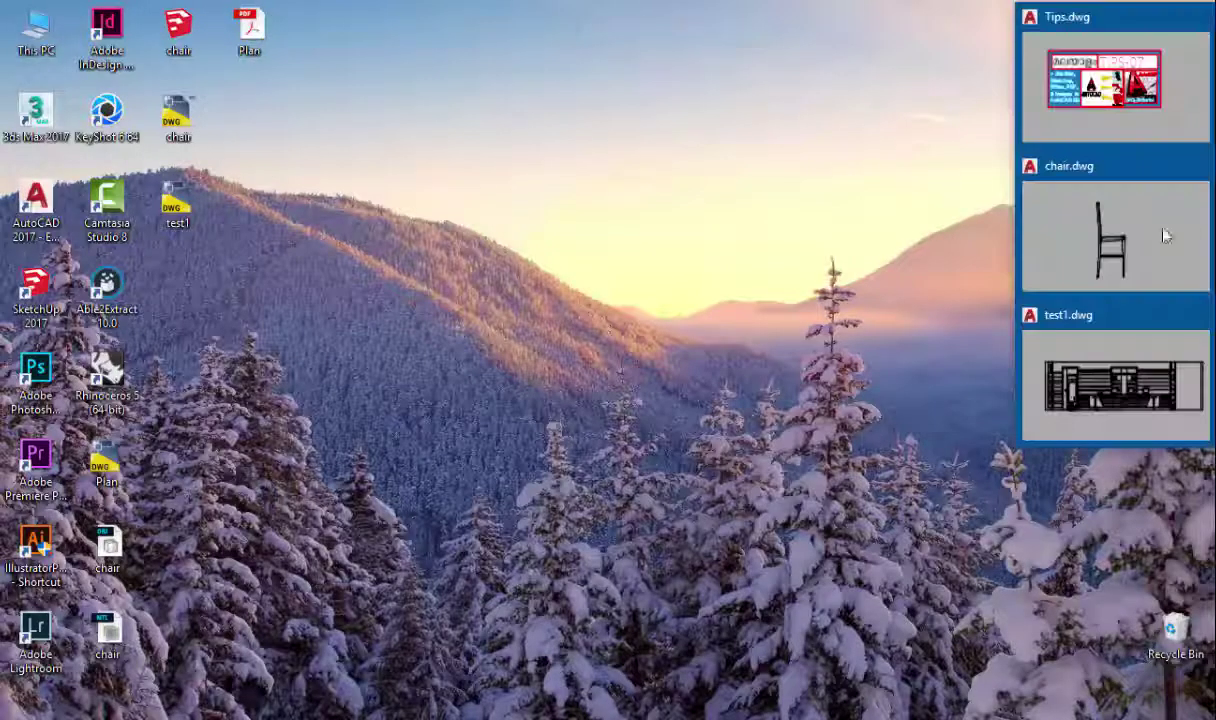
{"action": "right_click", "coordinate": [475, 120]}
Step: Refresh the desktop and export the elevation as test2 with PDF File (*.pdf) type
{"action": "left_click", "coordinate": [540, 199]}
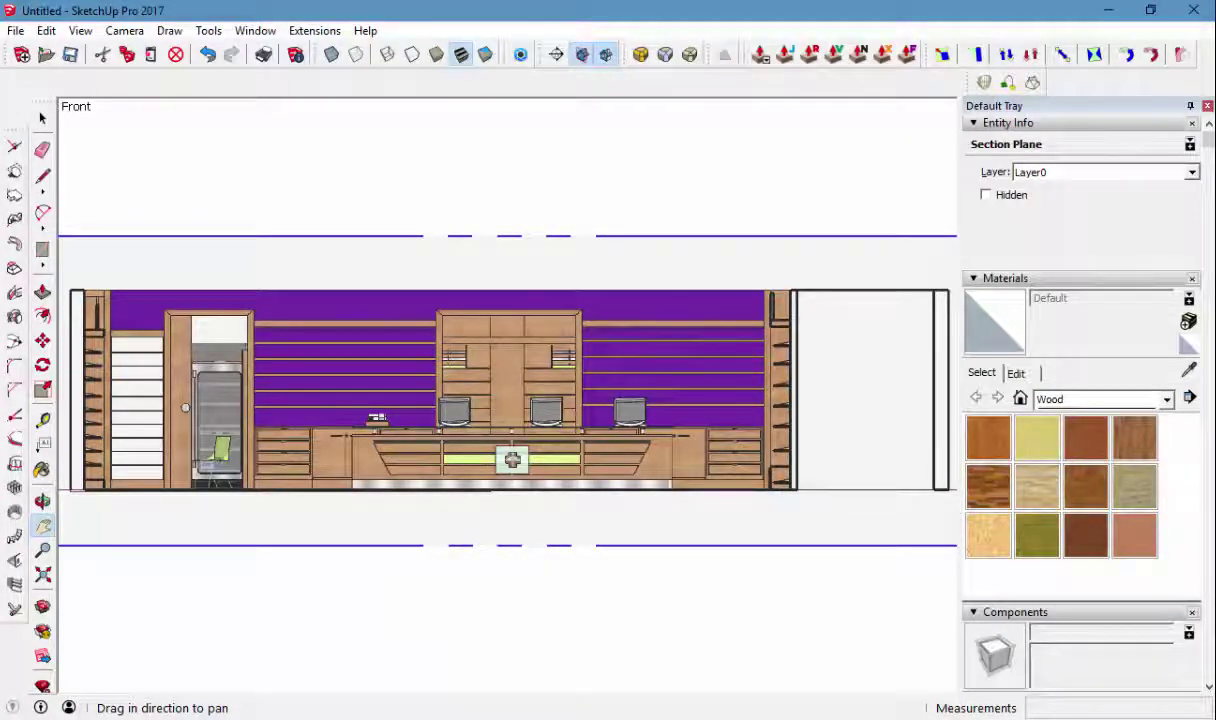
{"action": "left_click", "coordinate": [18, 30]}
{"action": "mouse_move", "coordinate": [49, 319]}
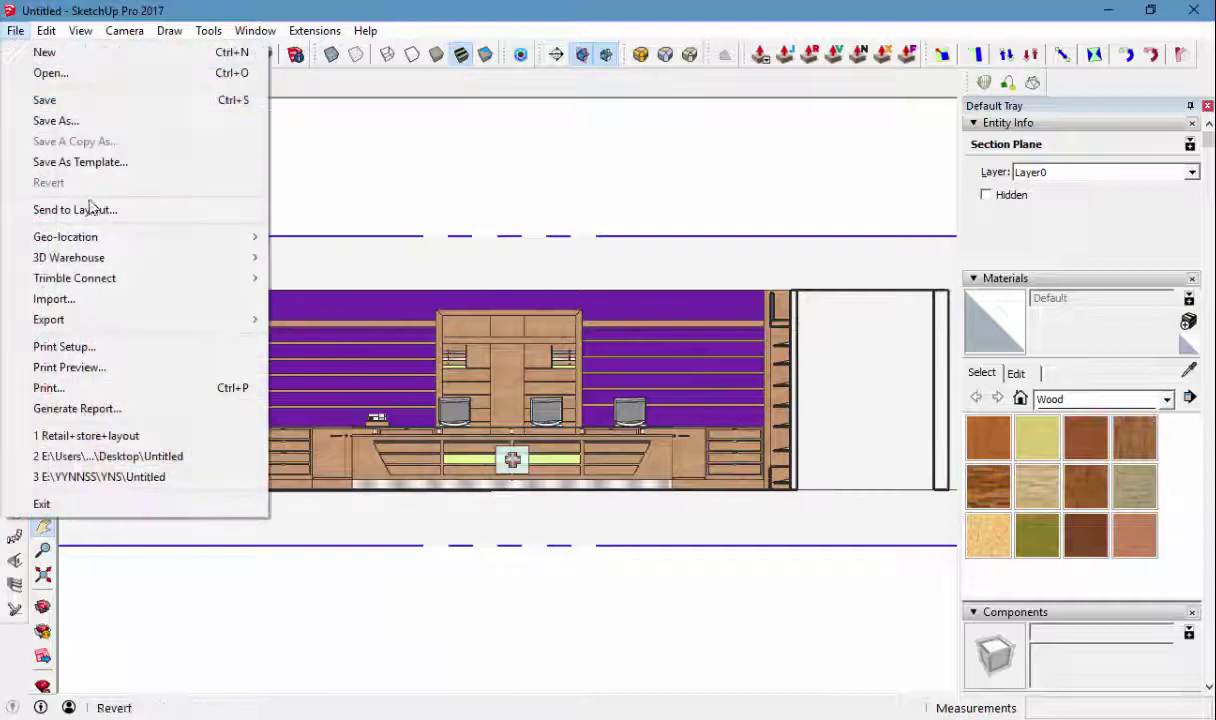
{"action": "left_click", "coordinate": [285, 340]}
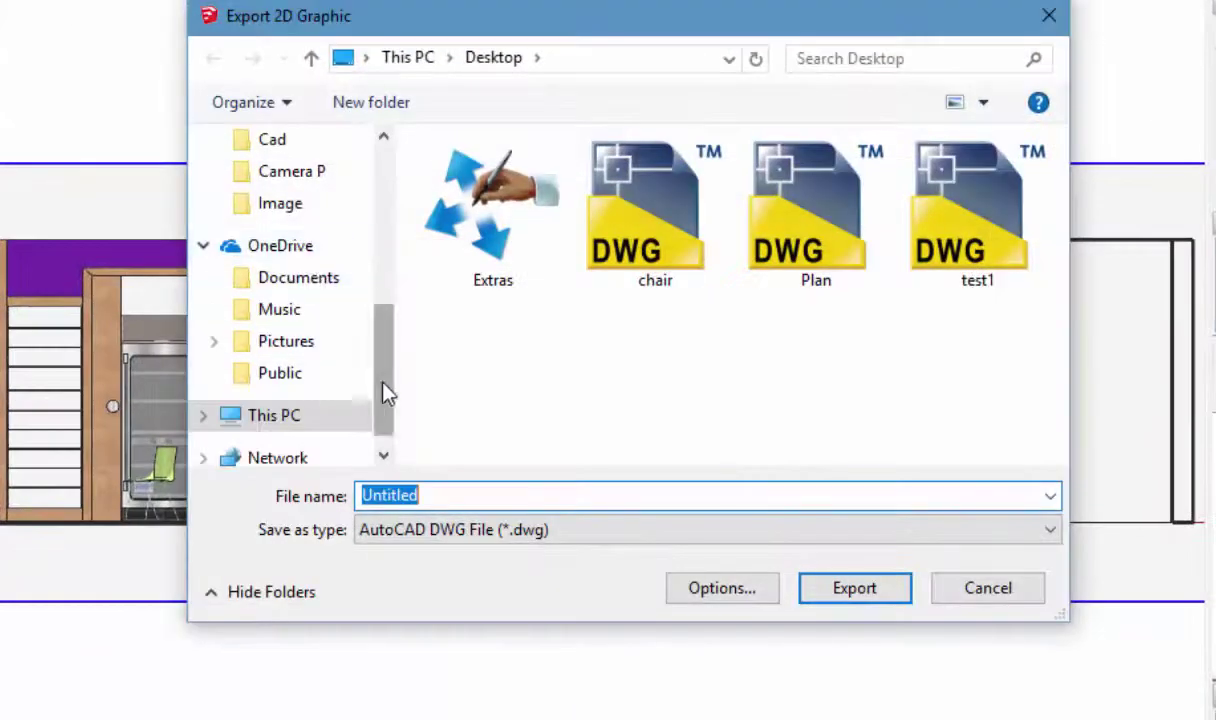
{"action": "left_click_drag", "start_coordinate": [388, 393], "coordinate": [442, 239]}
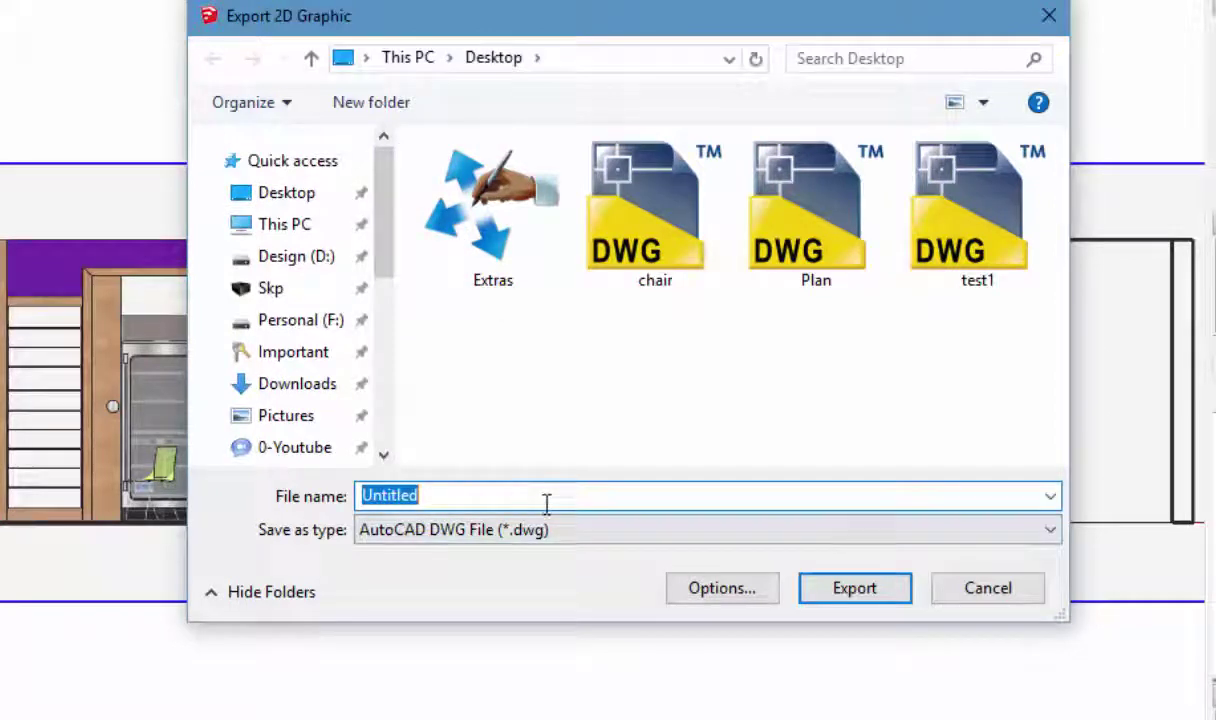
{"action": "type", "text": "t"}
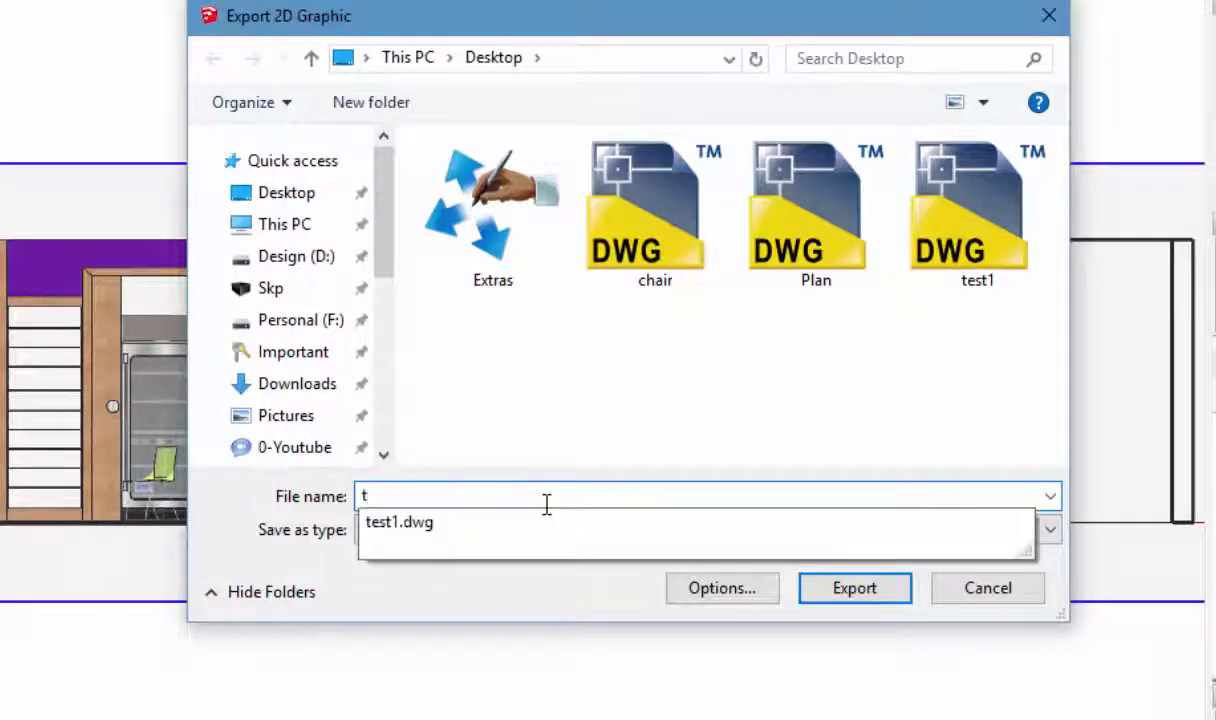
{"action": "type", "text": "est2"}
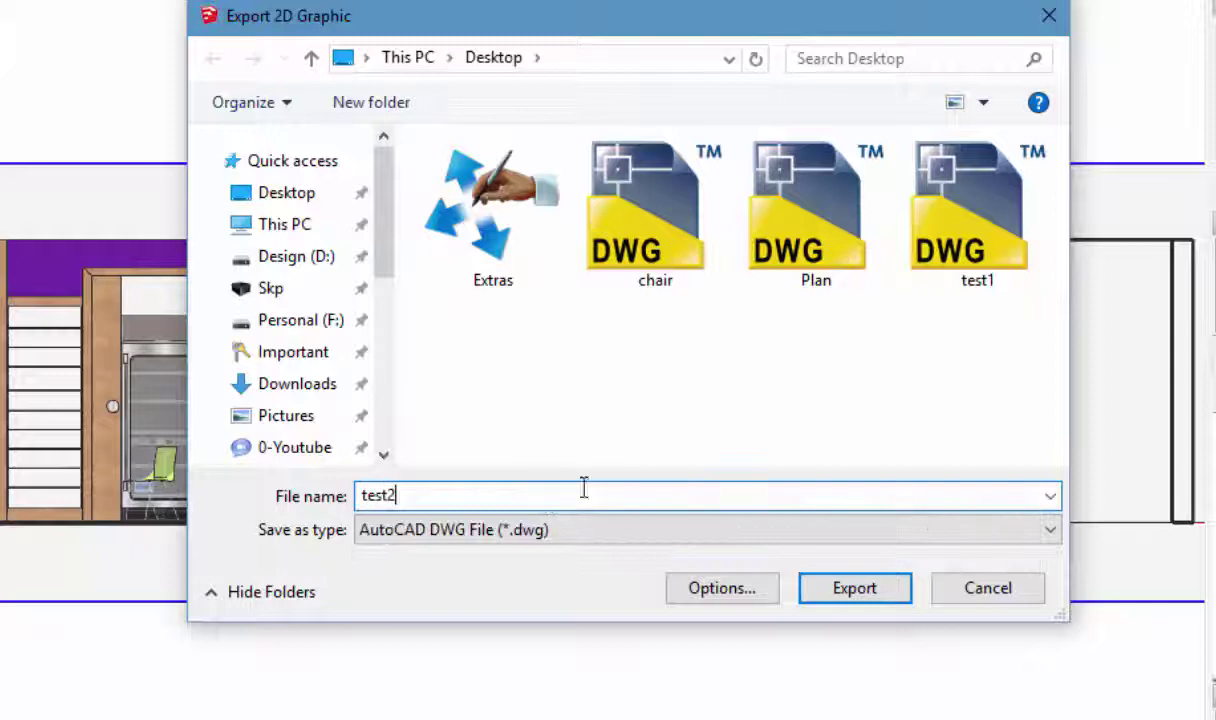
{"action": "left_click", "coordinate": [570, 537]}
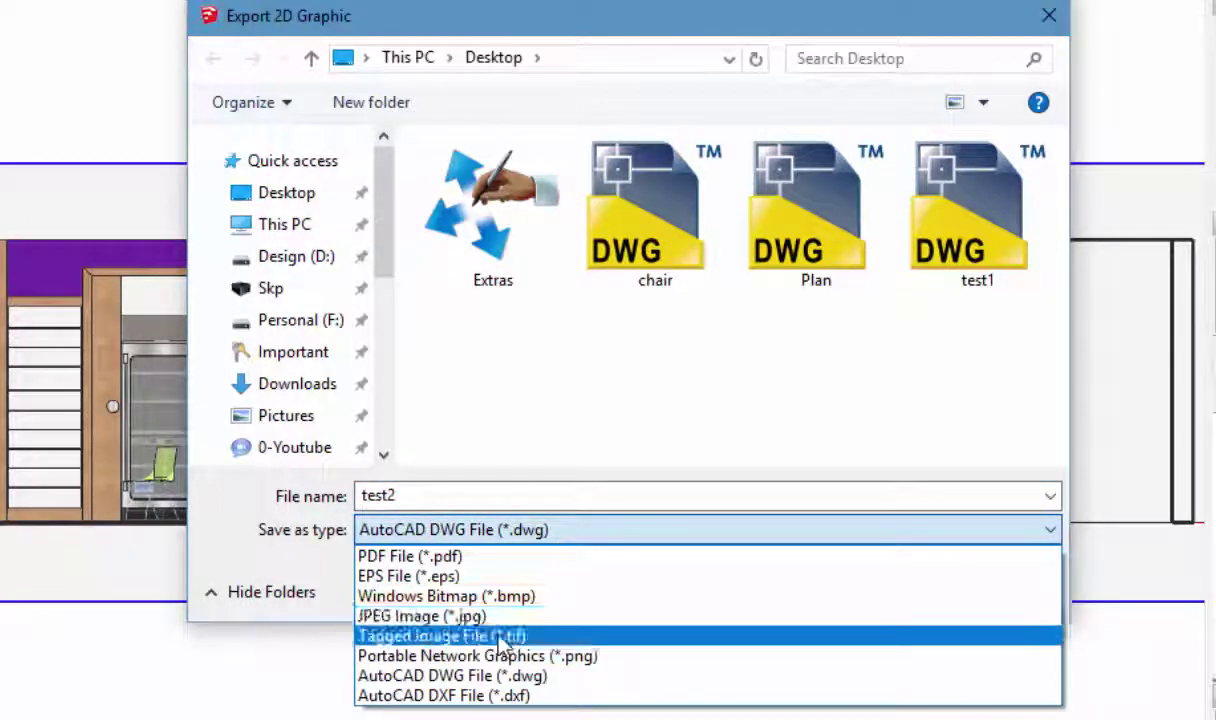
{"action": "left_click", "coordinate": [460, 556]}
{"action": "left_click", "coordinate": [848, 596]}
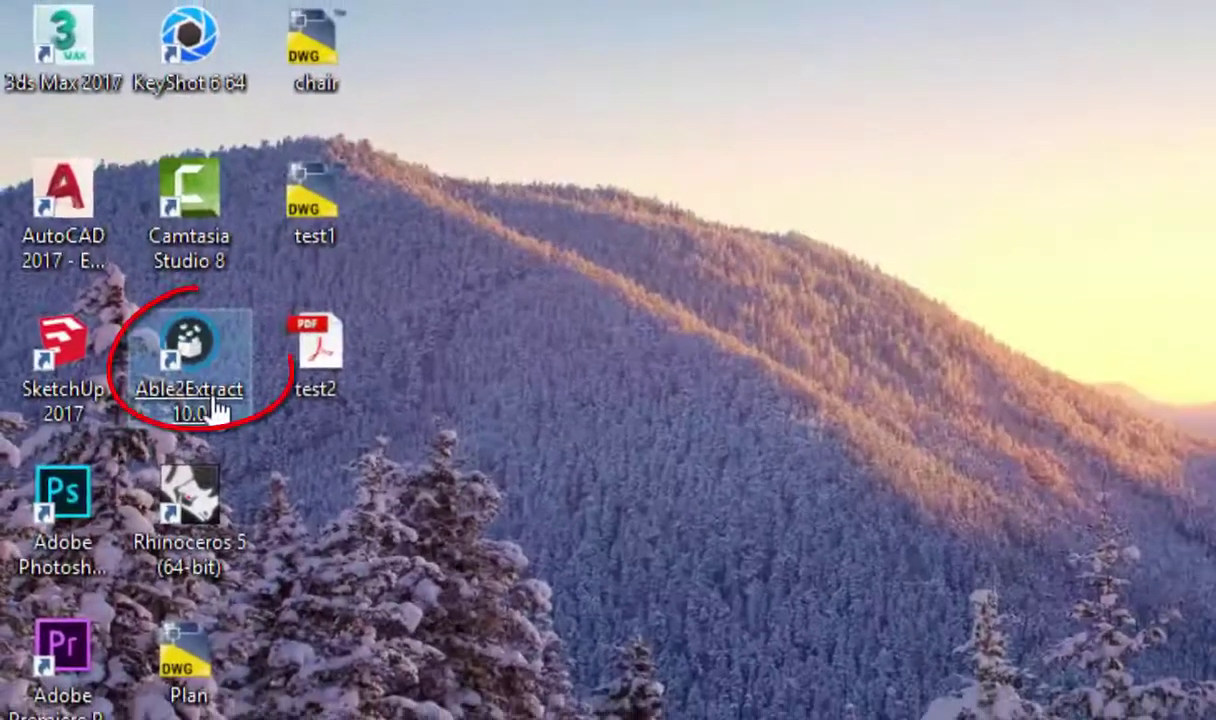
Step: Load test2.pdf into Able2Extract and convert it to AutoCAD, saving test2.dwg on the Desktop
{"action": "double_click", "coordinate": [215, 410]}
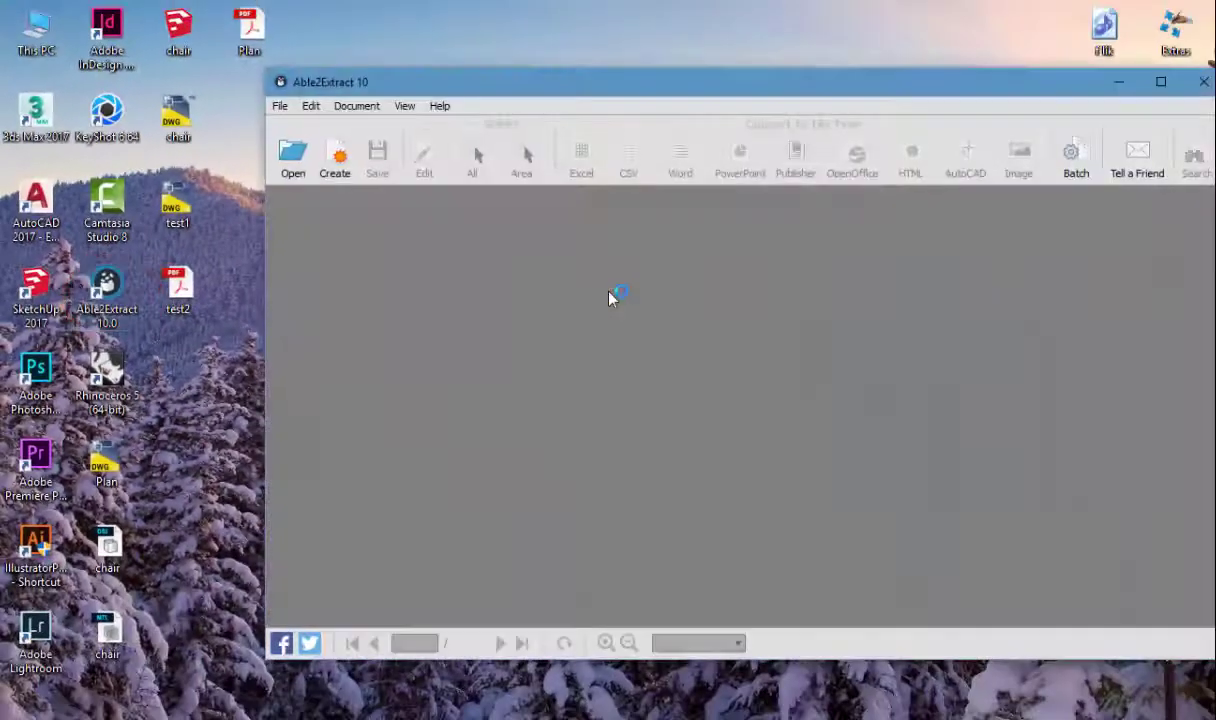
{"action": "left_click_drag", "start_coordinate": [180, 300], "coordinate": [527, 307]}
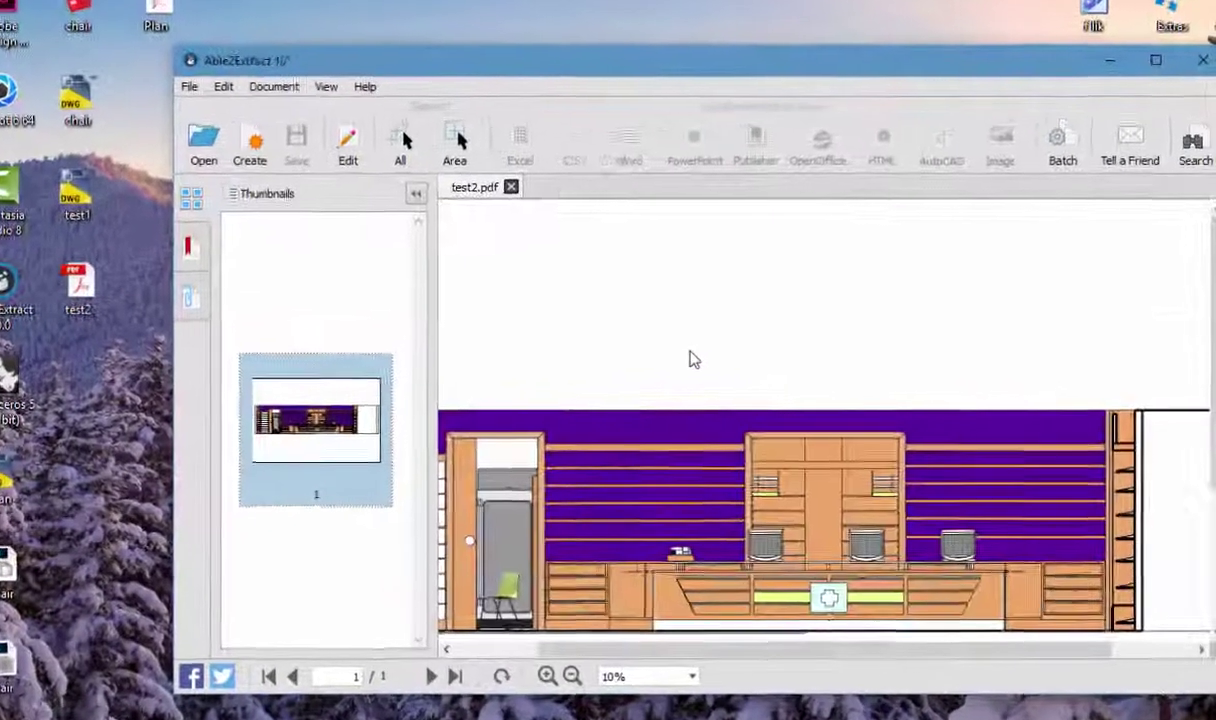
{"action": "scroll", "coordinate": [693, 360], "scroll_direction": "down", "scroll_amount": 1, "text": "ctrl"}
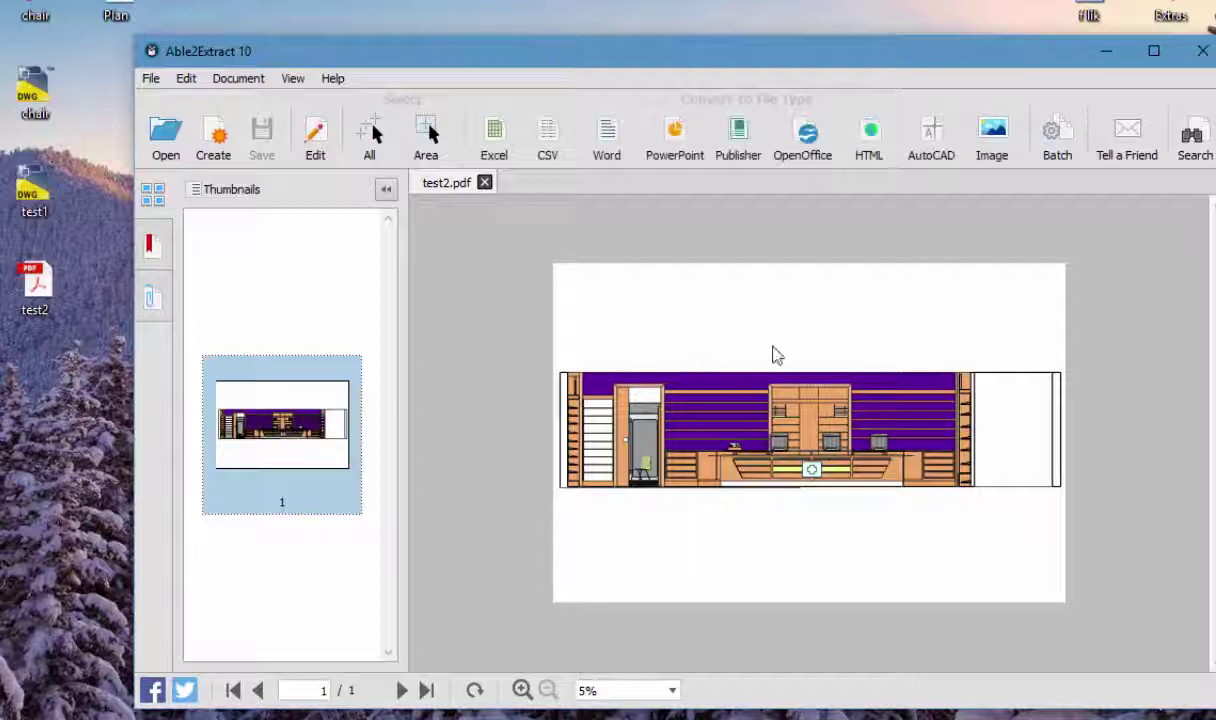
{"action": "left_click", "coordinate": [933, 137]}
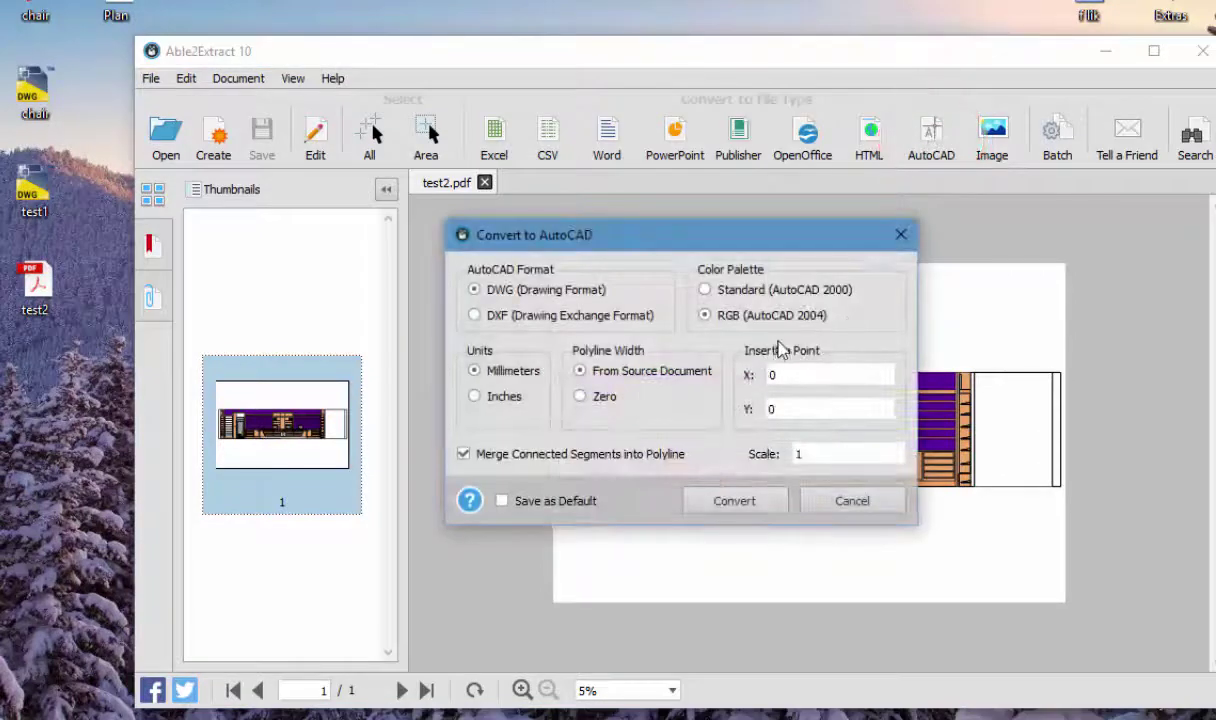
{"action": "left_click", "coordinate": [712, 502]}
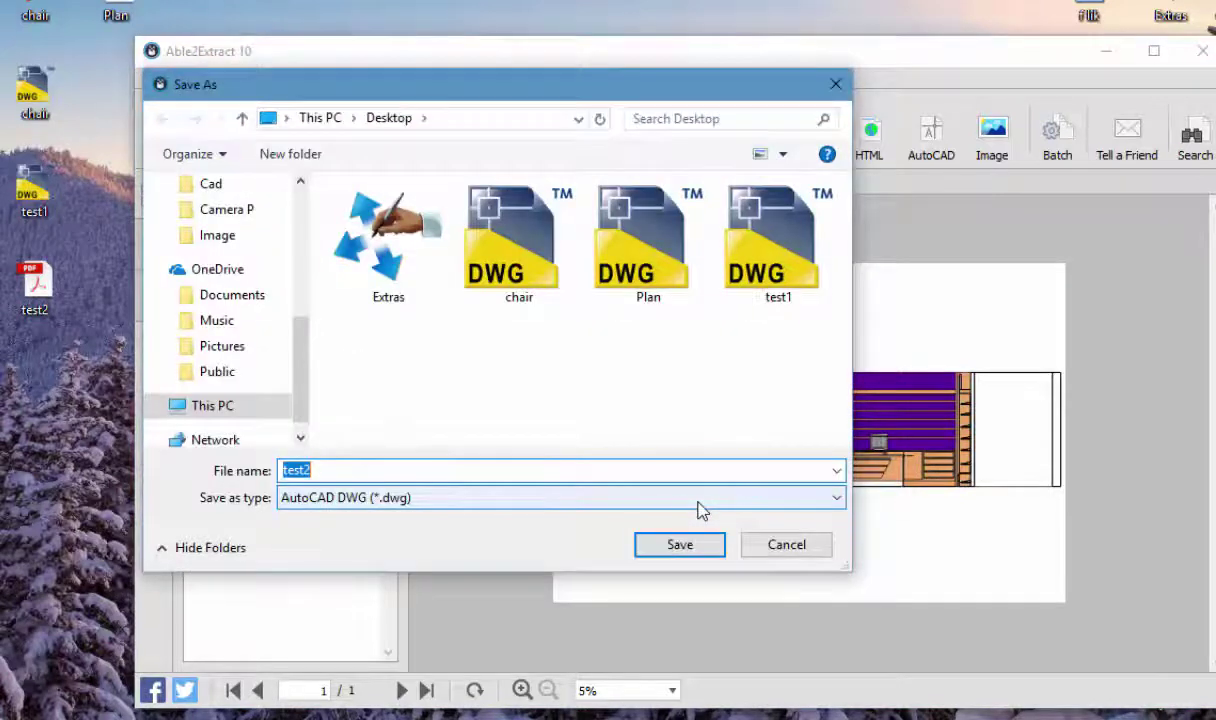
{"action": "left_click", "coordinate": [679, 546]}
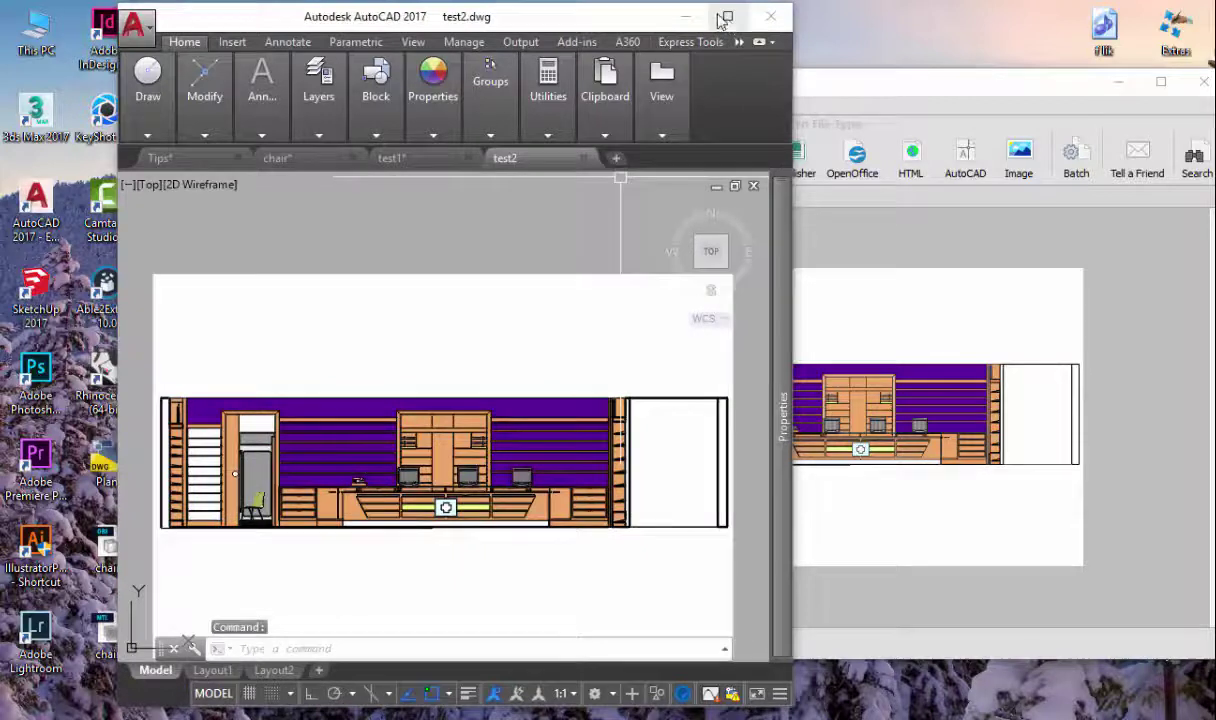
Step: Check the converted test2 drawing in maximized AutoCAD, then minimize AutoCAD and Able2Extract
{"action": "left_click", "coordinate": [724, 18]}
{"action": "left_click", "coordinate": [667, 318]}
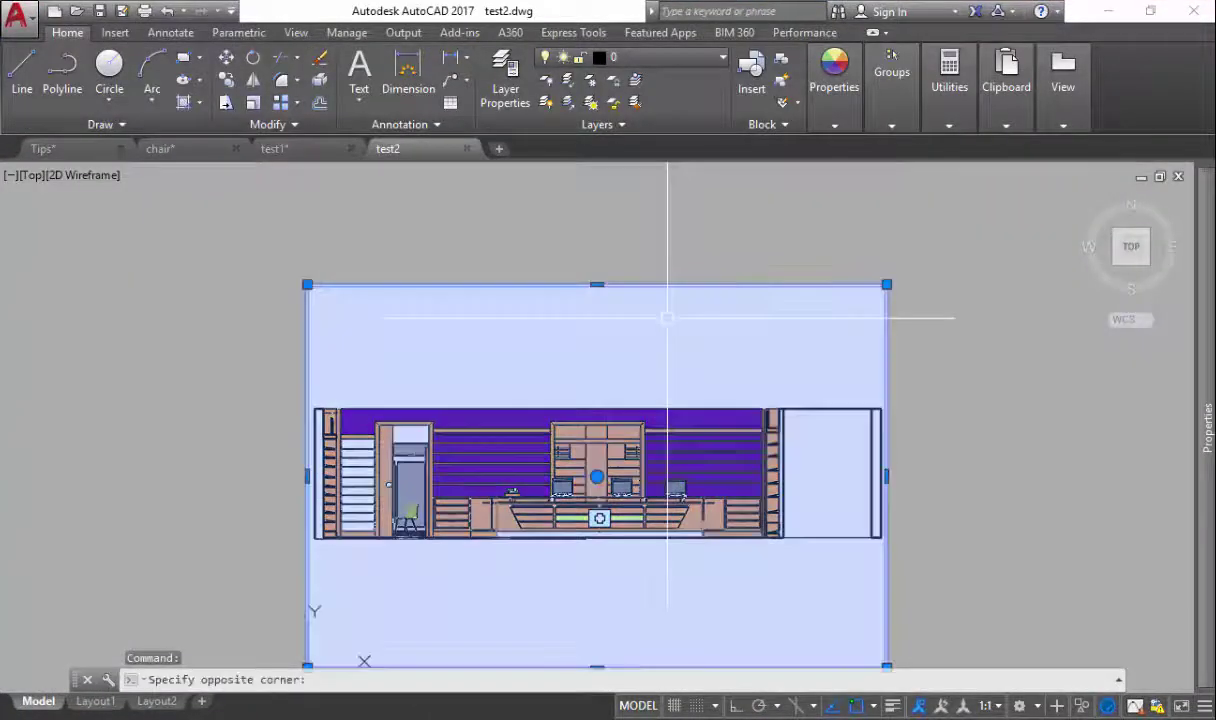
{"action": "left_click", "coordinate": [934, 309]}
{"action": "left_click", "coordinate": [1107, 11]}
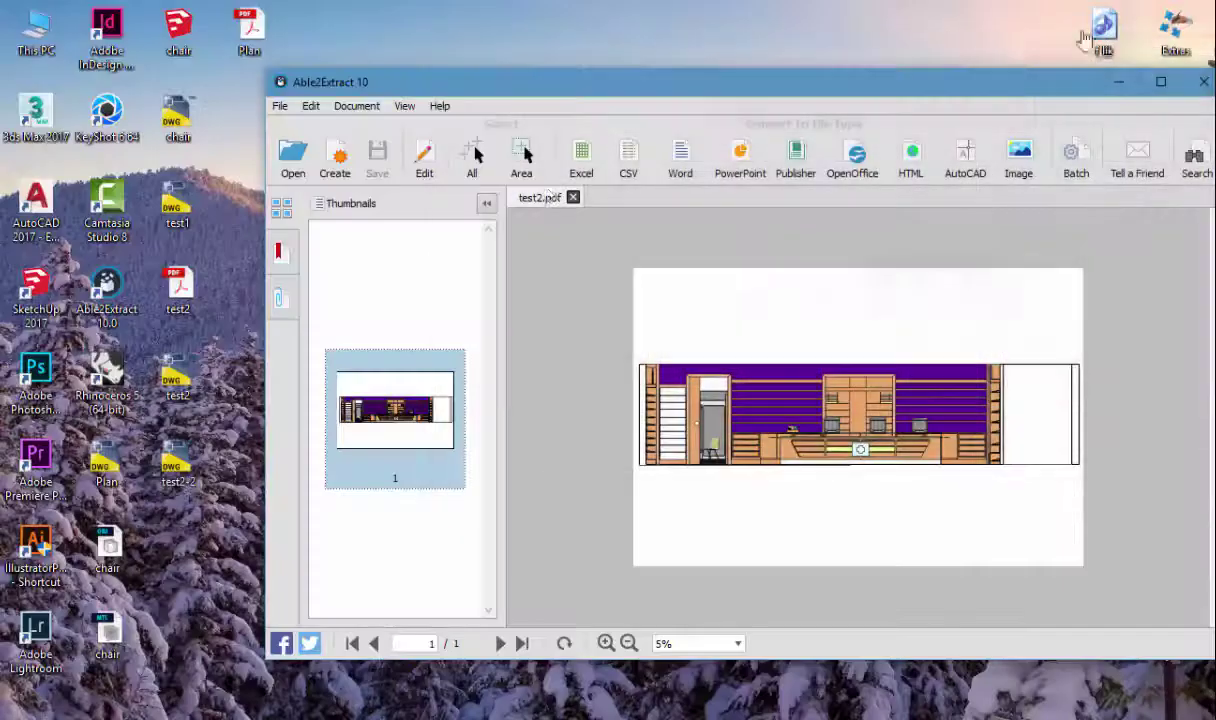
{"action": "left_click", "coordinate": [1119, 81]}
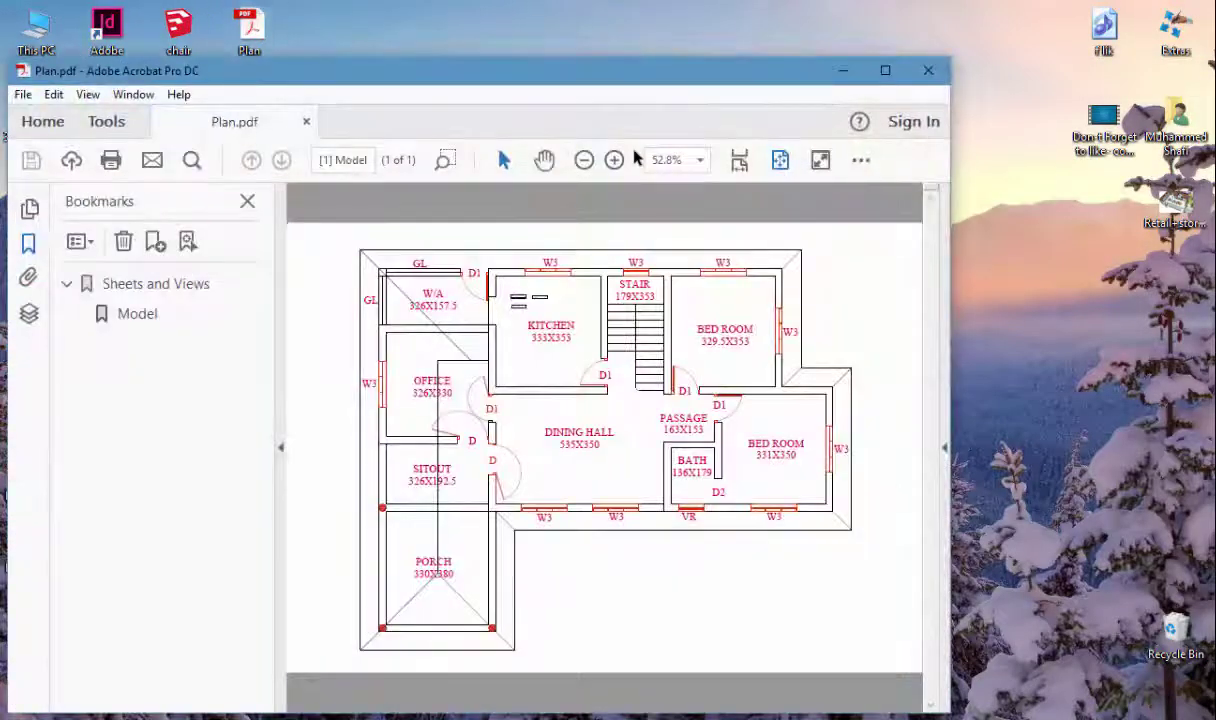
Step: Close Acrobat and convert Plan.pdf to AutoCAD DWG, saving it on the Desktop as Plans
{"action": "left_click", "coordinate": [938, 77]}
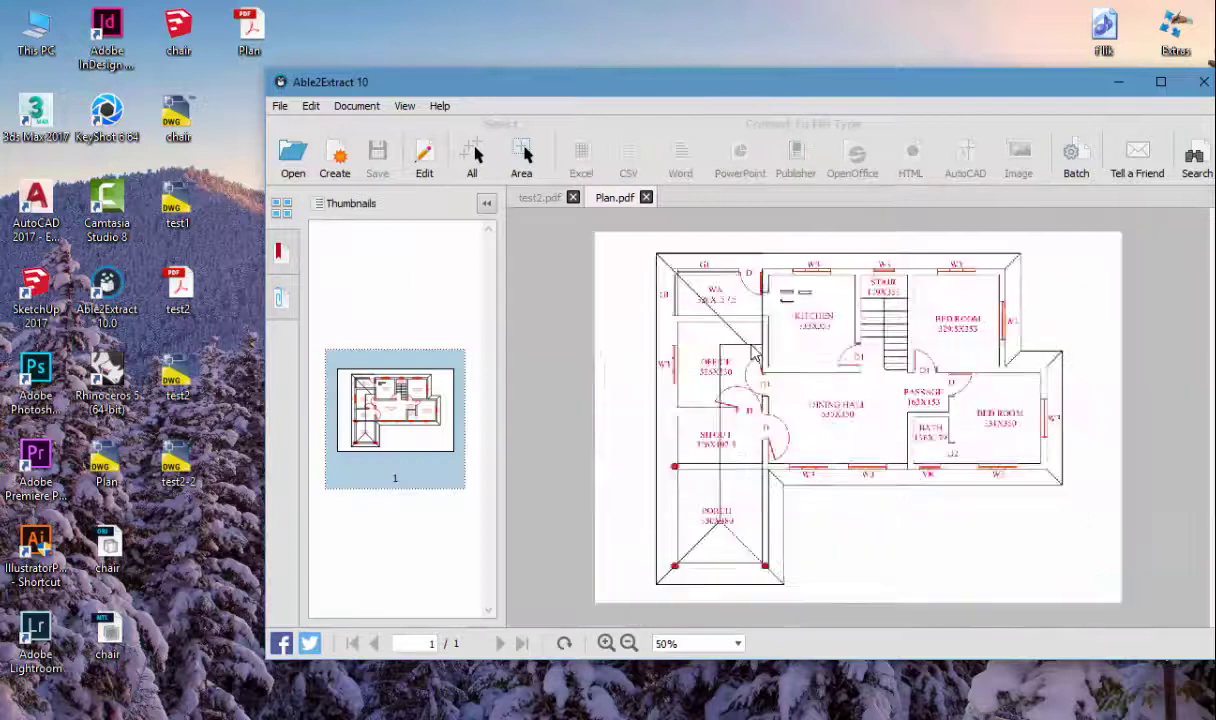
{"action": "left_click", "coordinate": [967, 152]}
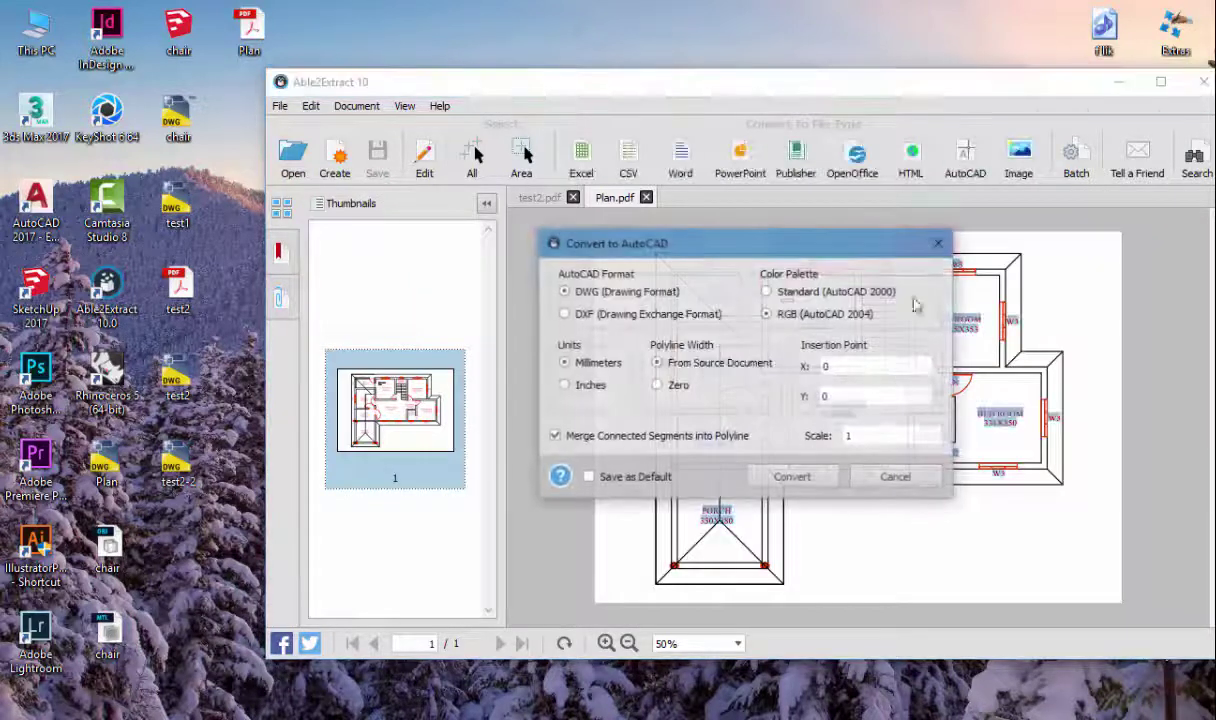
{"action": "left_click", "coordinate": [809, 478]}
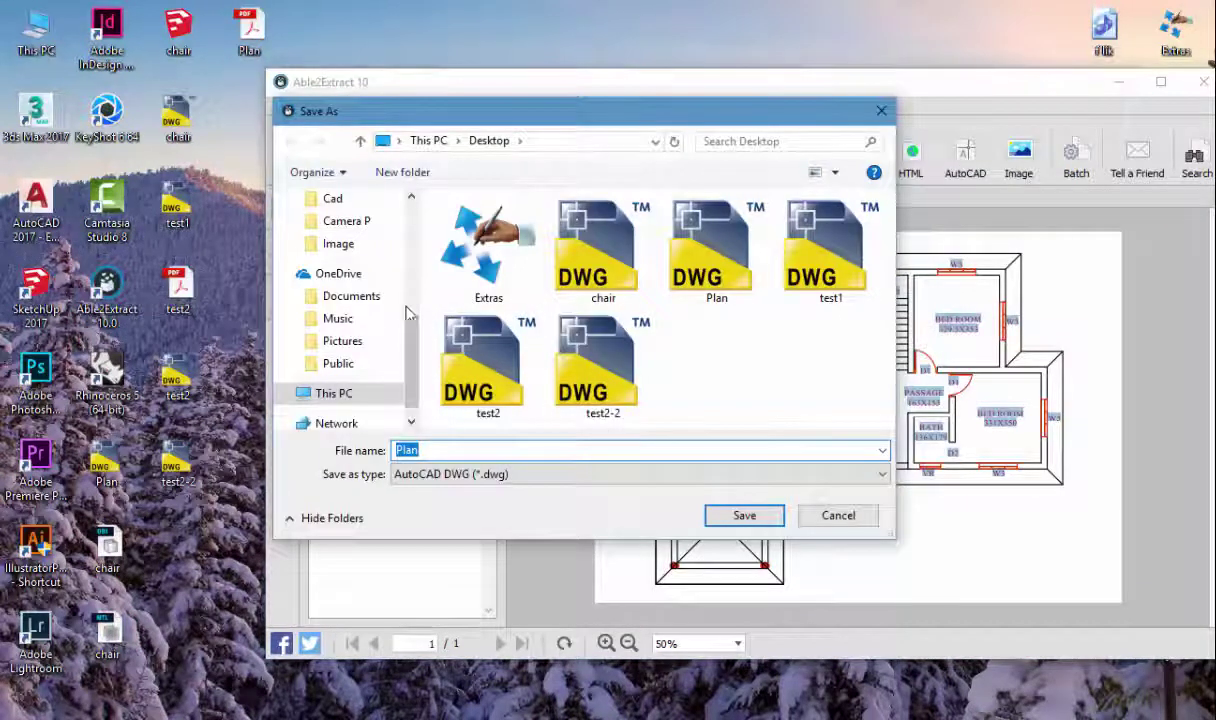
{"action": "left_click_drag", "start_coordinate": [411, 340], "coordinate": [420, 225]}
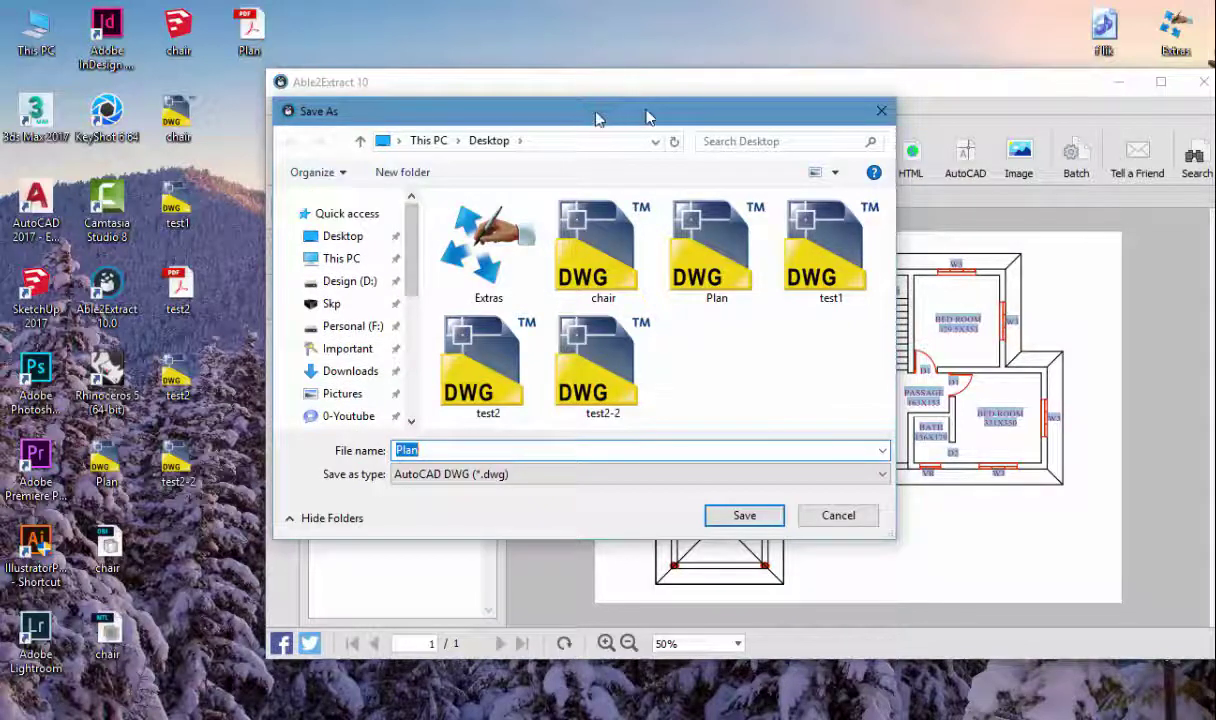
{"action": "left_click_drag", "start_coordinate": [646, 118], "coordinate": [737, 111]}
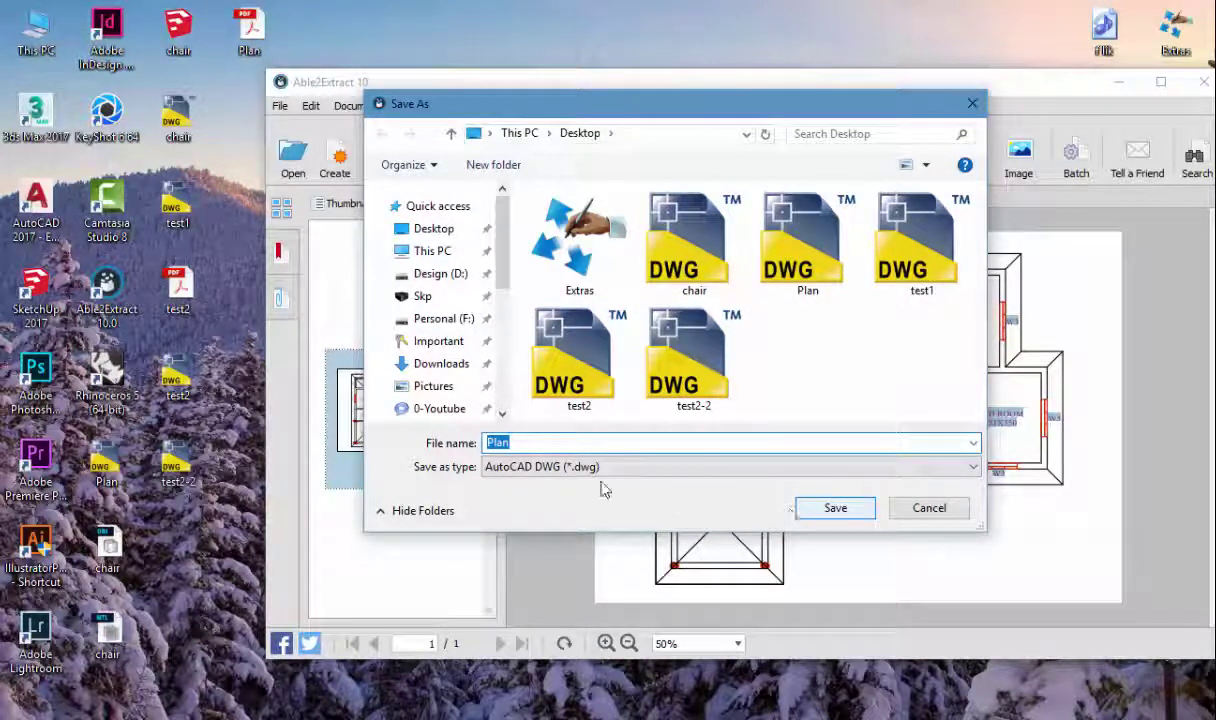
{"action": "type", "text": "s"}
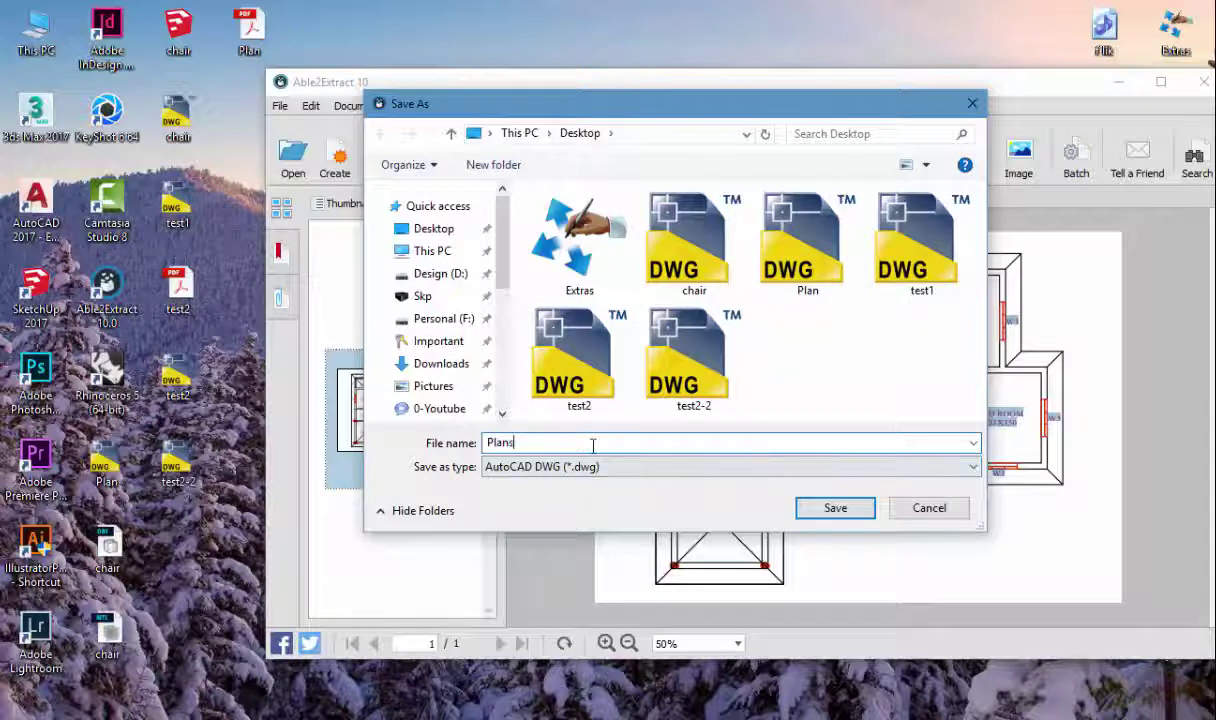
{"action": "left_click", "coordinate": [836, 510]}
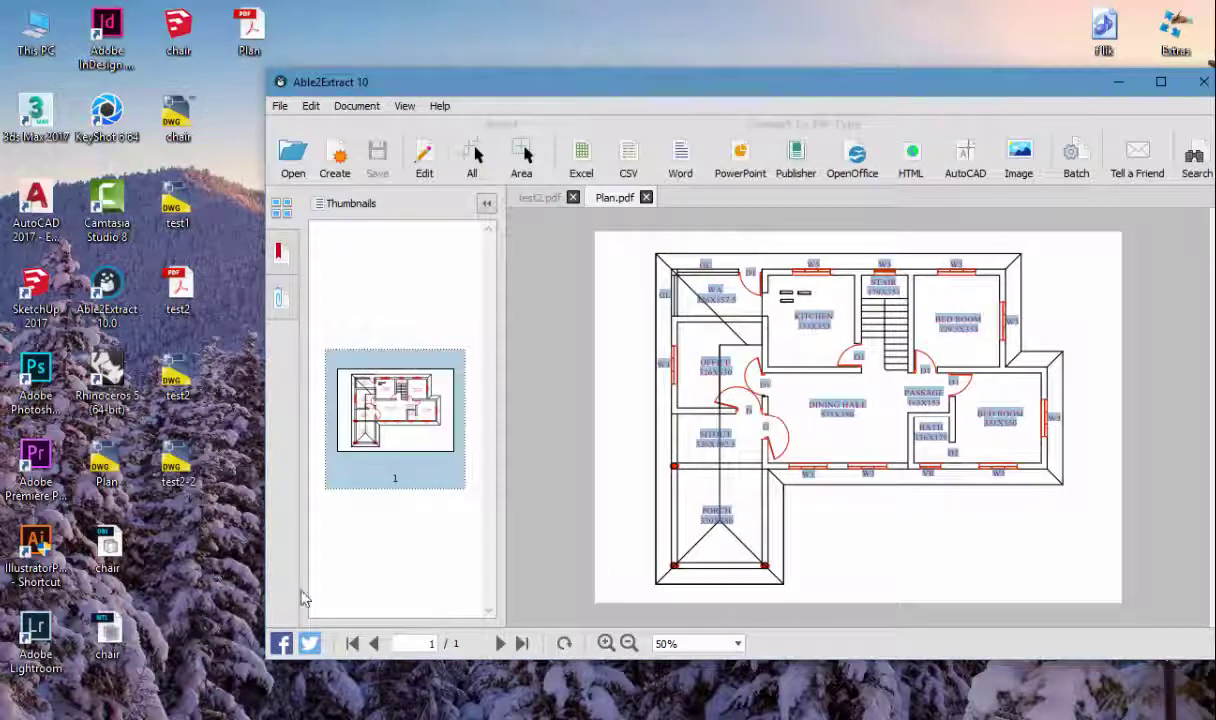
{"action": "double_click", "coordinate": [175, 543]}
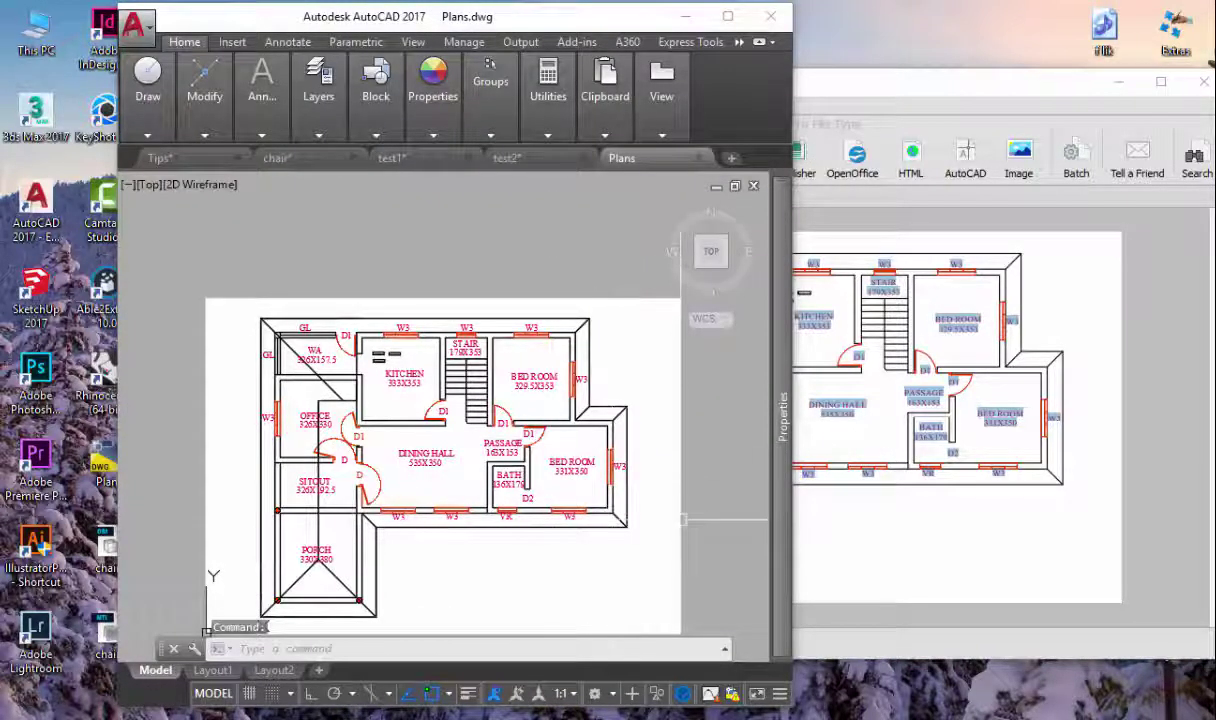
Step: Delete the floor plan's background hatch
{"action": "left_click", "coordinate": [567, 465]}
{"action": "key", "text": "Delete"}
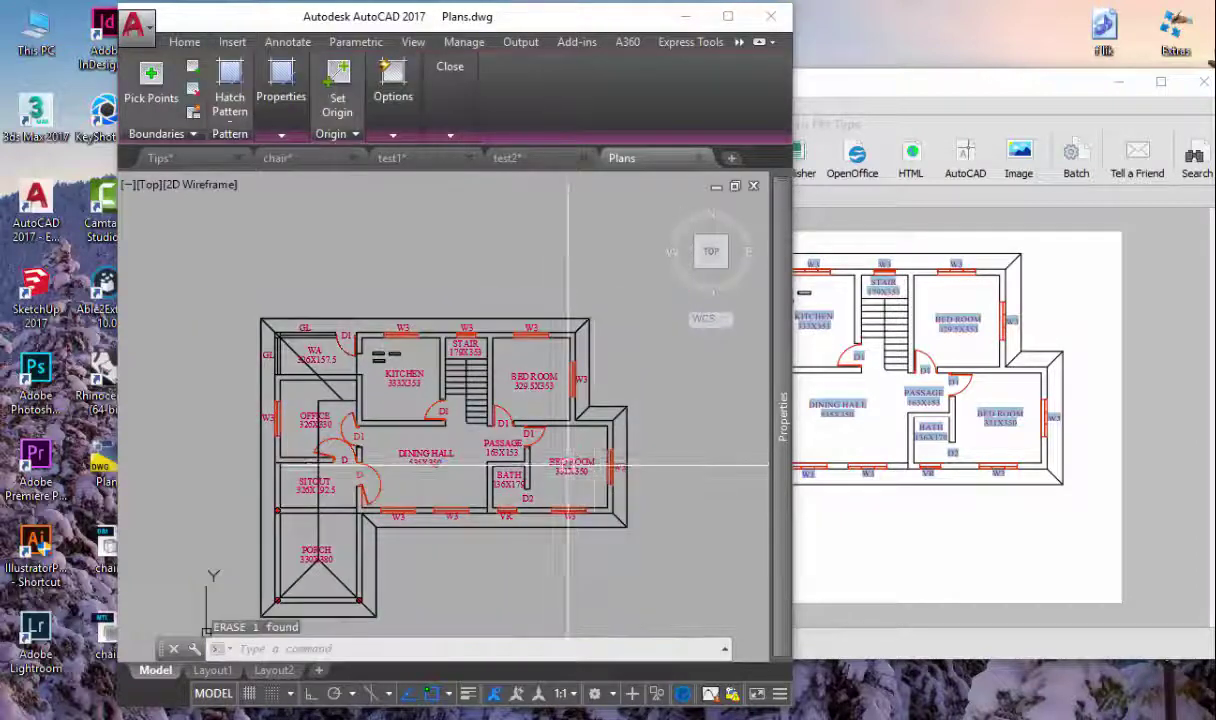
{"action": "scroll", "coordinate": [370, 385], "scroll_direction": "up", "scroll_amount": 1}
{"action": "scroll", "coordinate": [370, 385], "scroll_direction": "up", "scroll_amount": 3}
{"action": "scroll", "coordinate": [424, 300], "scroll_direction": "up", "scroll_amount": 2}
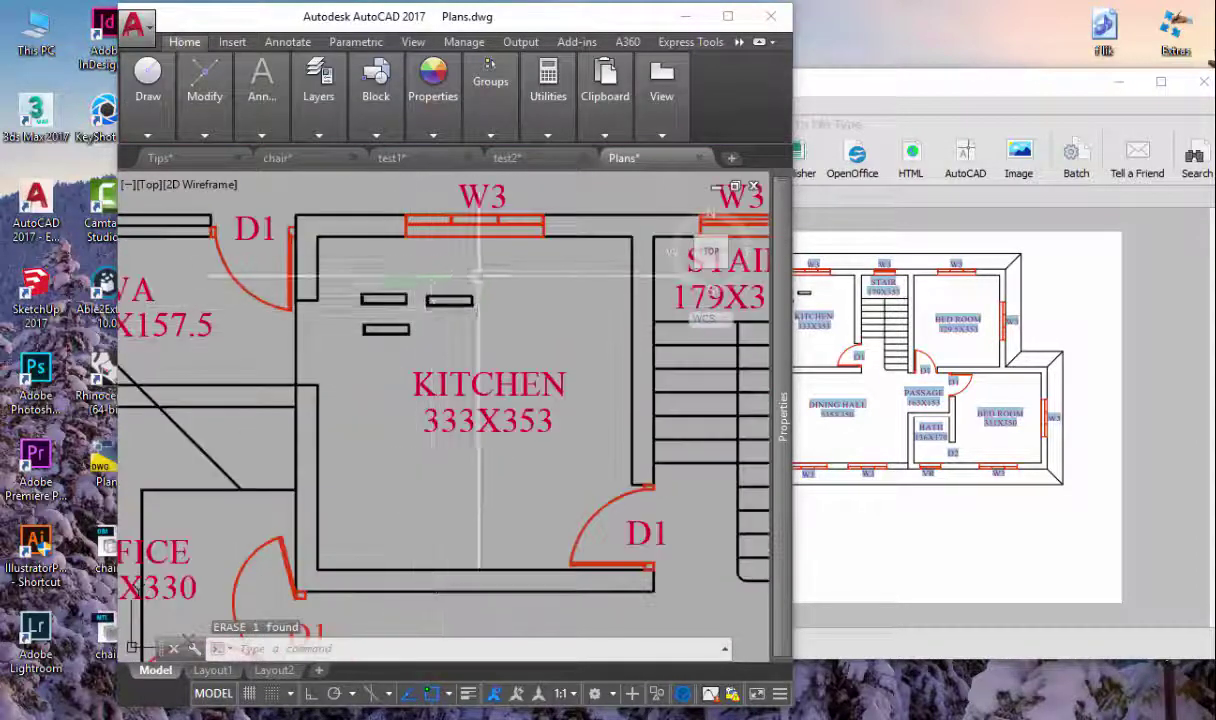
Step: Delete the three small kitchen rectangles and review the plan in a maximized window
{"action": "left_click_drag", "start_coordinate": [365, 275], "coordinate": [480, 320]}
{"action": "key", "text": "Delete"}
{"action": "scroll", "coordinate": [424, 300], "scroll_direction": "down", "scroll_amount": 1}
{"action": "scroll", "coordinate": [424, 300], "scroll_direction": "down", "scroll_amount": 4}
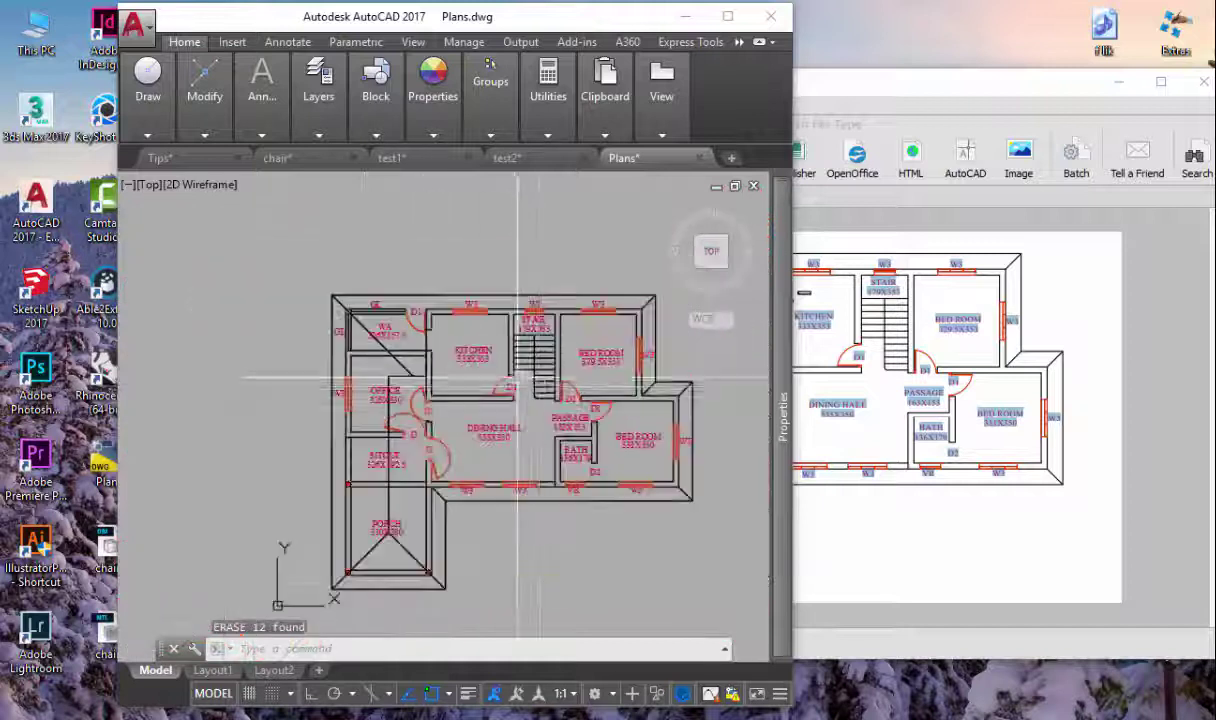
{"action": "scroll", "coordinate": [501, 488], "scroll_direction": "up", "scroll_amount": 2}
{"action": "scroll", "coordinate": [501, 488], "scroll_direction": "up", "scroll_amount": 4}
{"action": "scroll", "coordinate": [501, 488], "scroll_direction": "down", "scroll_amount": 6}
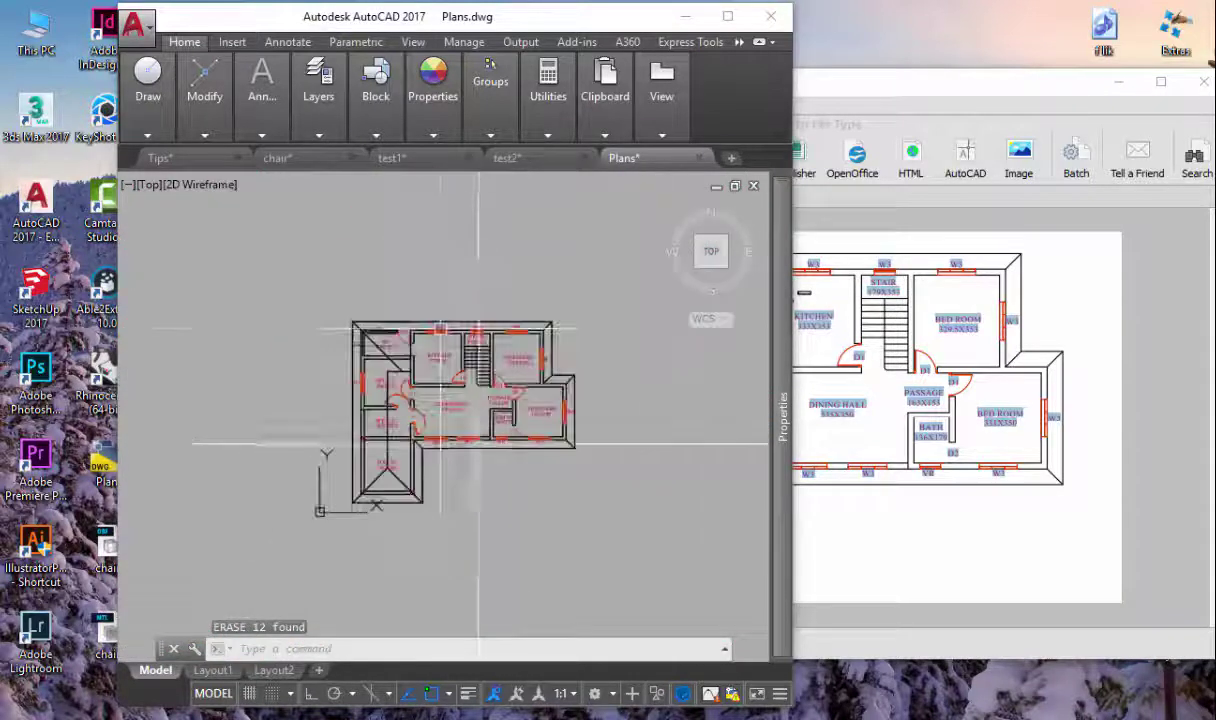
{"action": "scroll", "coordinate": [405, 355], "scroll_direction": "up", "scroll_amount": 2}
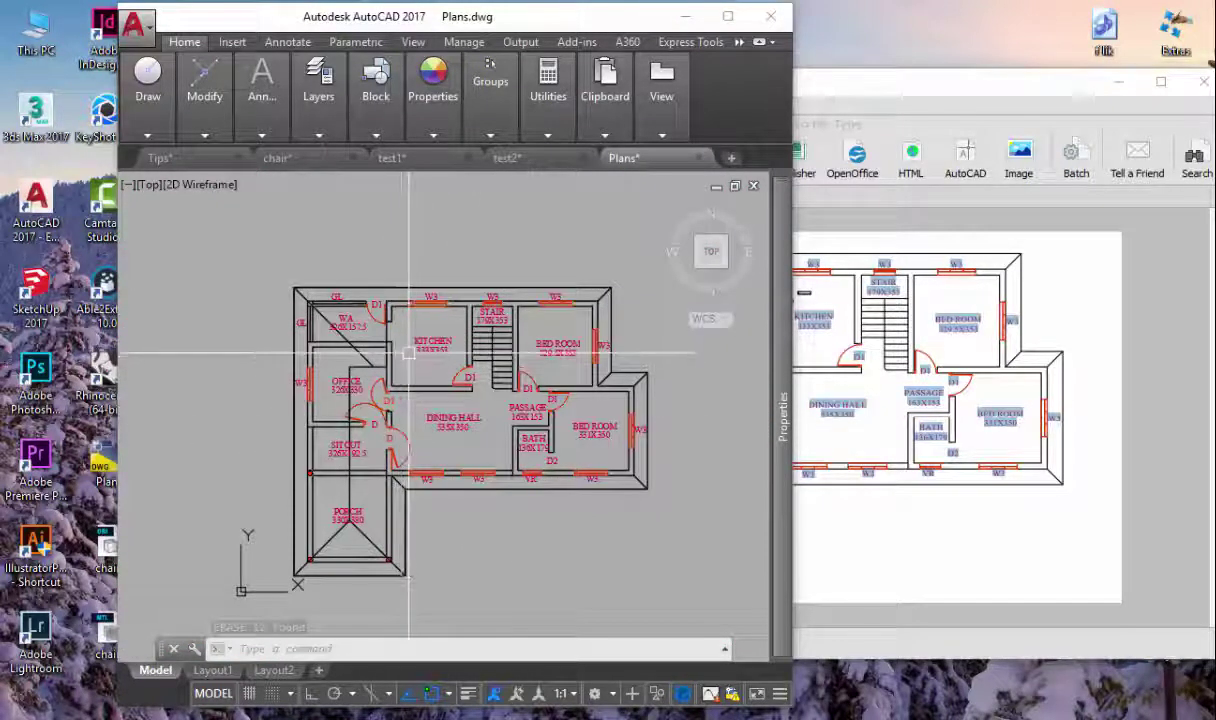
{"action": "scroll", "coordinate": [290, 503], "scroll_direction": "up", "scroll_amount": 4}
{"action": "scroll", "coordinate": [290, 408], "scroll_direction": "up", "scroll_amount": 2}
{"action": "scroll", "coordinate": [463, 405], "scroll_direction": "down", "scroll_amount": 8}
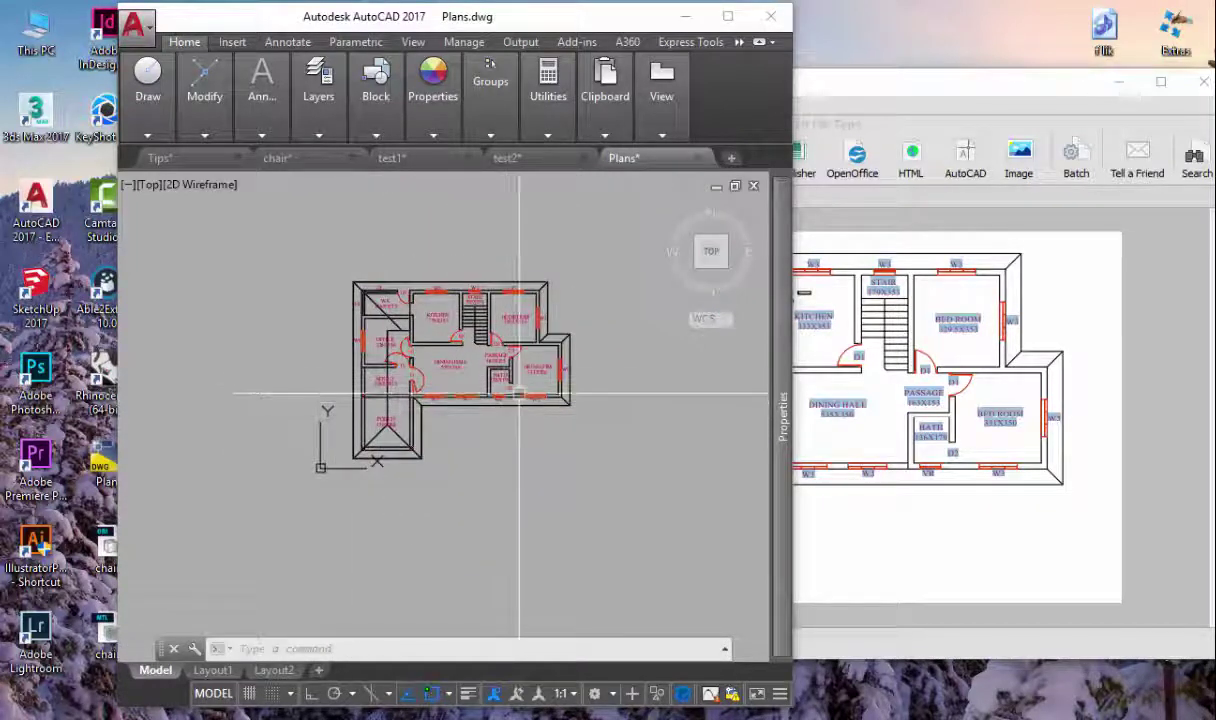
{"action": "left_click", "coordinate": [729, 14]}
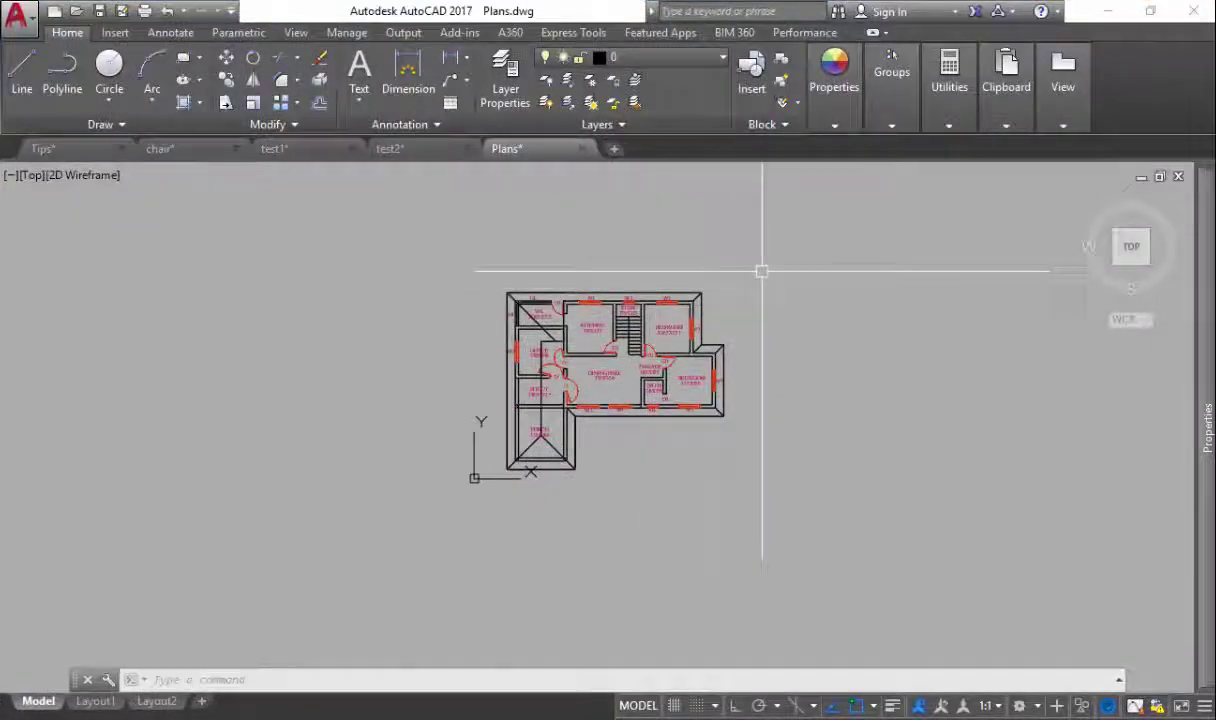